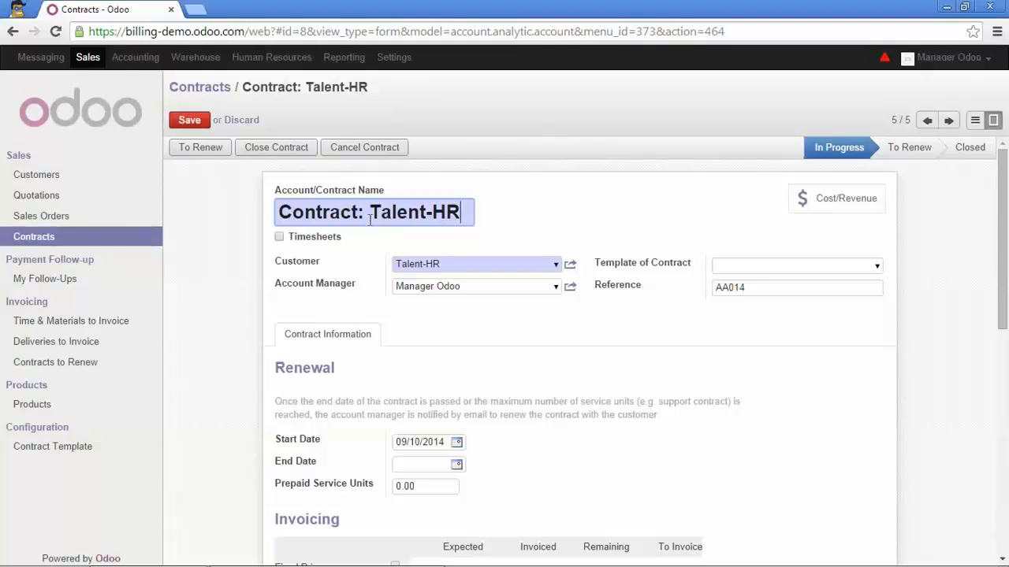
Enable Timesheets on the Talent-HR contract and set the expected On Timesheets invoicing amount to 5000.
{"action": "left_click", "coordinate": [279, 237]}
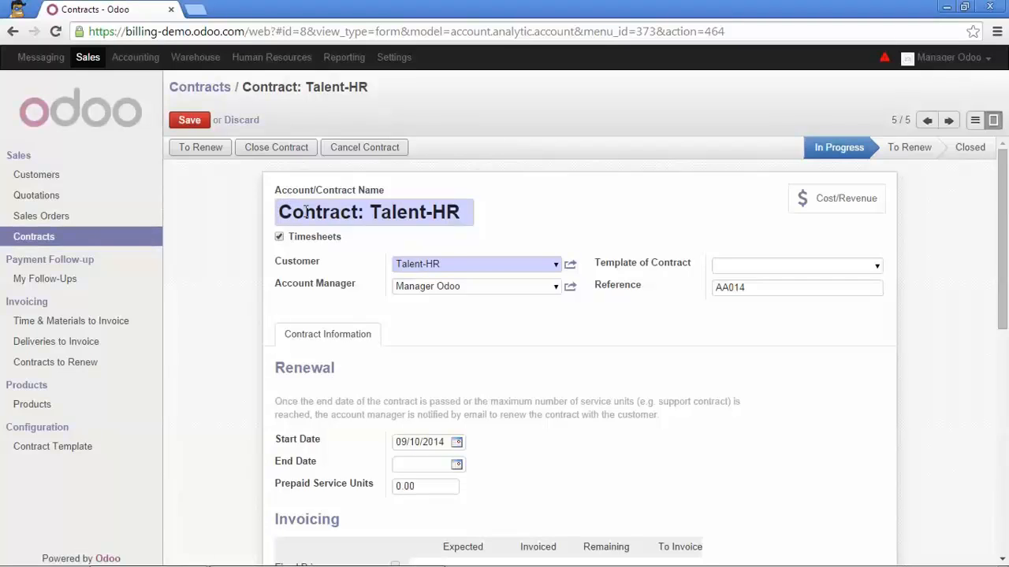
{"action": "scroll", "coordinate": [304, 214], "scroll_direction": "down", "scroll_amount": 2}
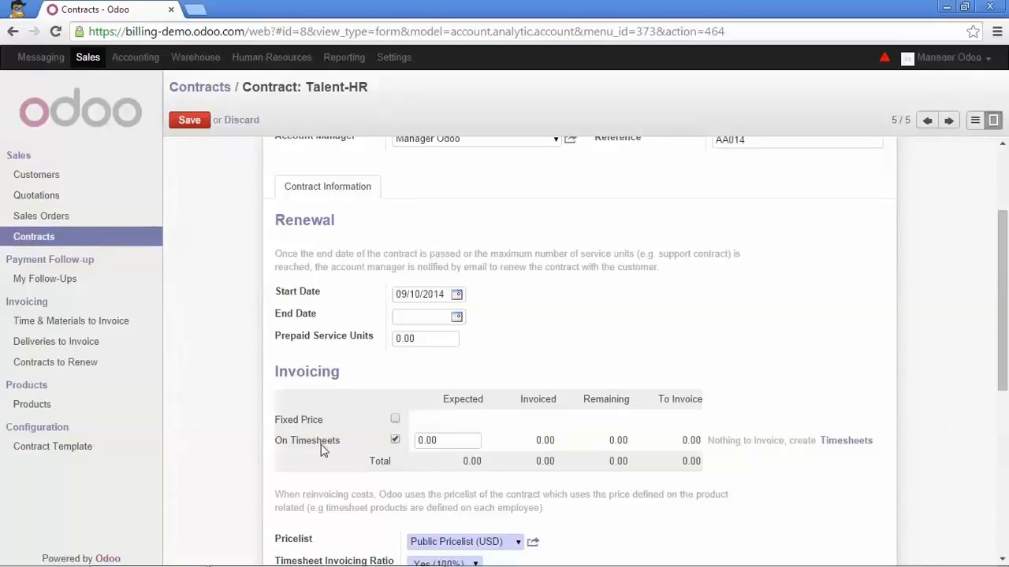
{"action": "left_click", "coordinate": [447, 443]}
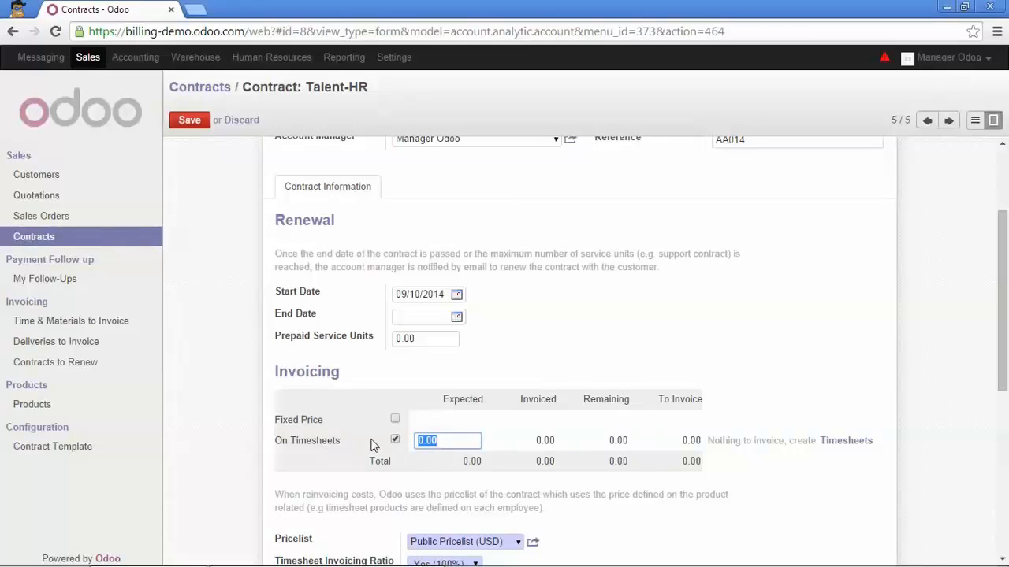
{"action": "type", "text": "5000"}
Choose Yes (100%) as the contract's timesheet invoicing ratio and save the contract.
{"action": "scroll", "coordinate": [375, 443], "scroll_direction": "down", "scroll_amount": 1}
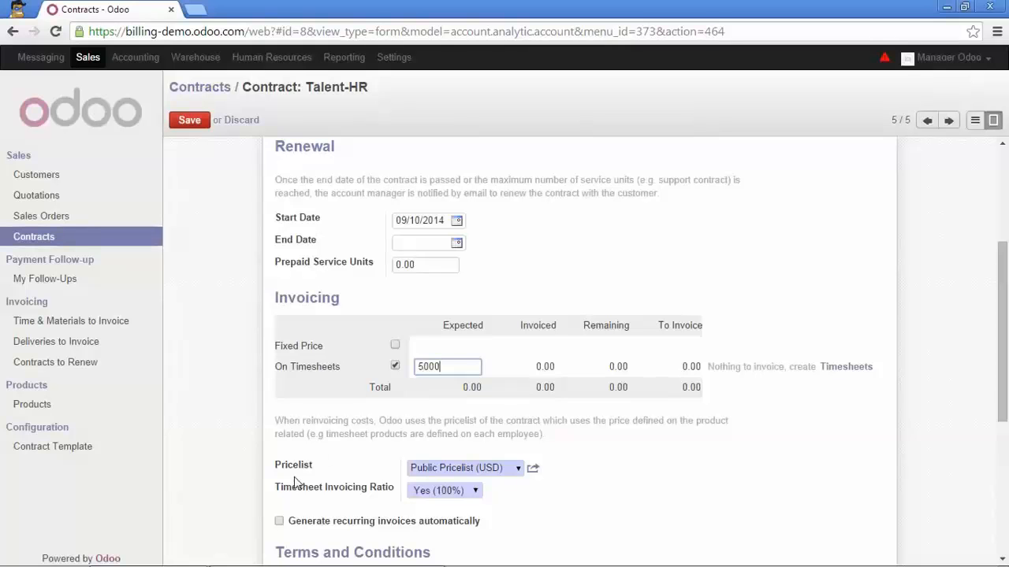
{"action": "mouse_move", "coordinate": [313, 476]}
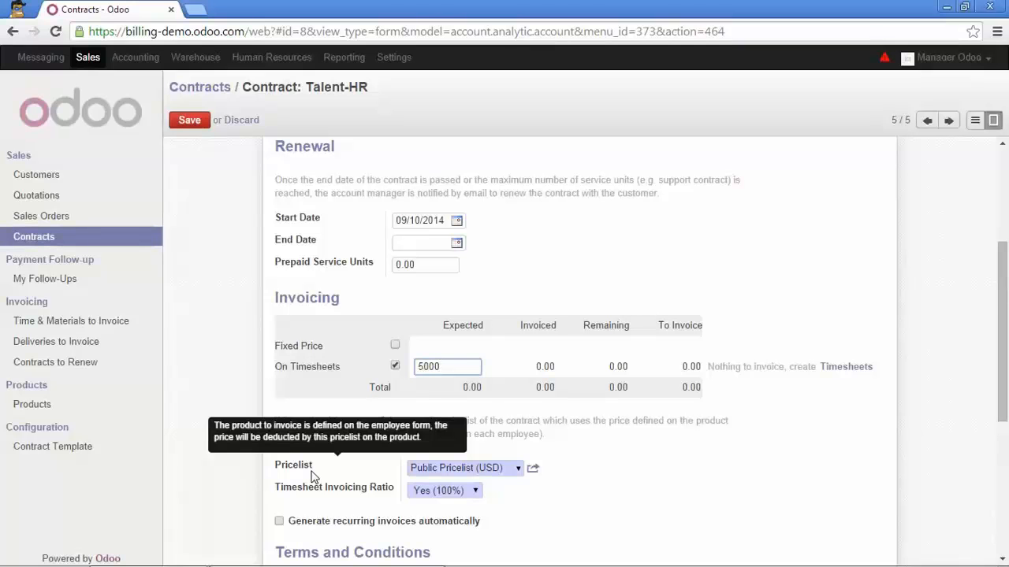
{"action": "mouse_move", "coordinate": [298, 494]}
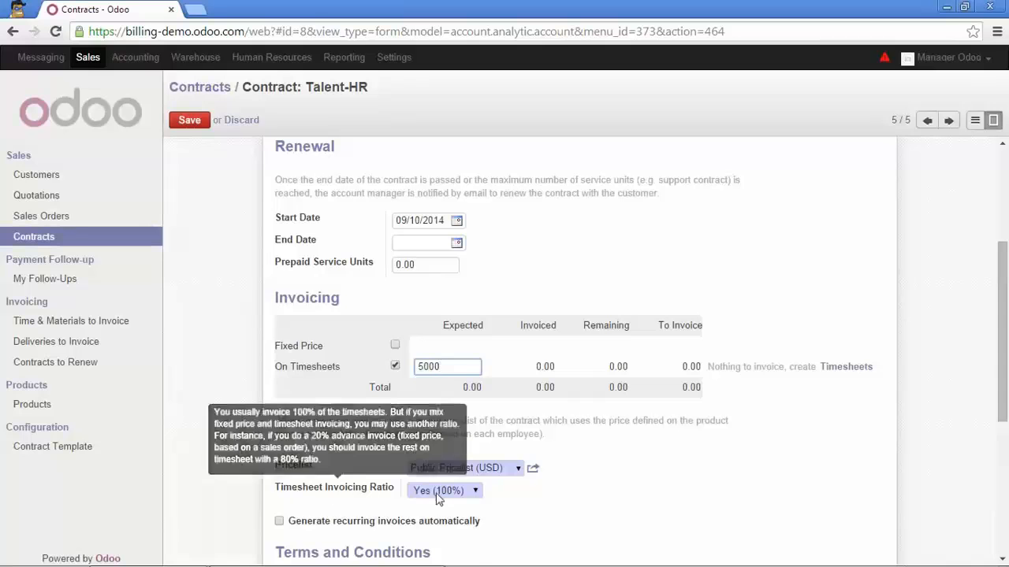
{"action": "left_click", "coordinate": [474, 491]}
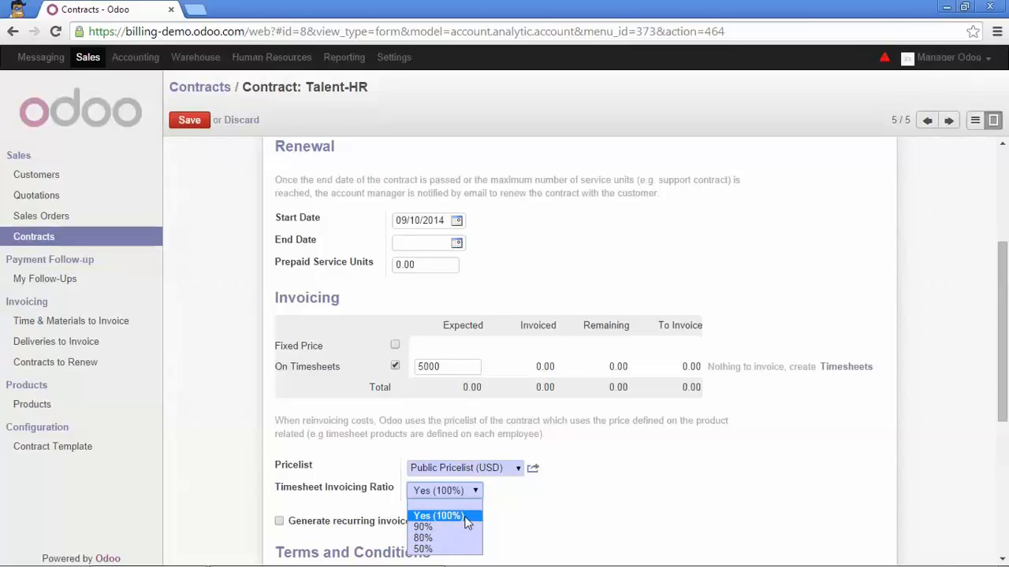
{"action": "left_click", "coordinate": [463, 516]}
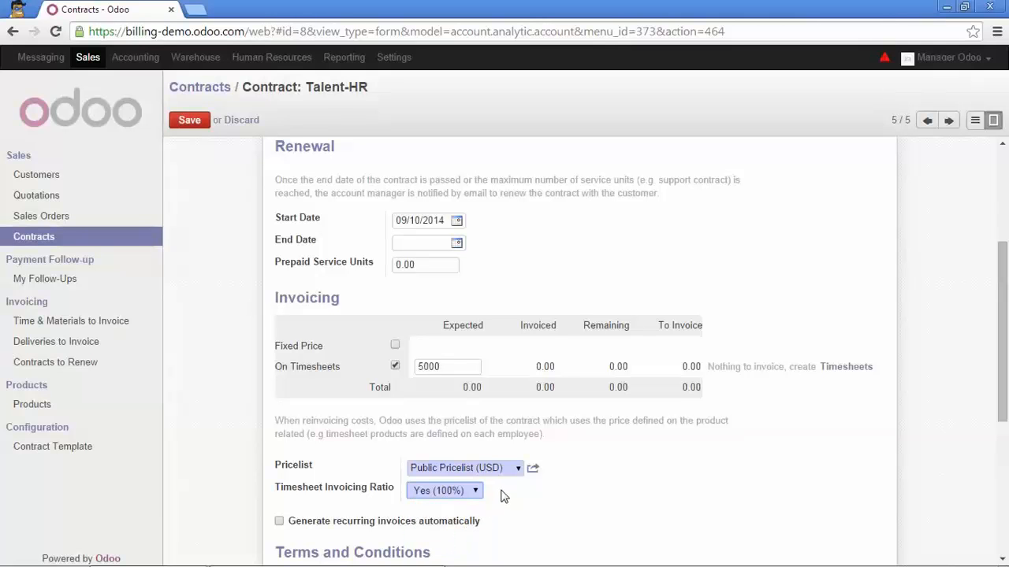
{"action": "scroll", "coordinate": [451, 432], "scroll_direction": "up", "scroll_amount": 3}
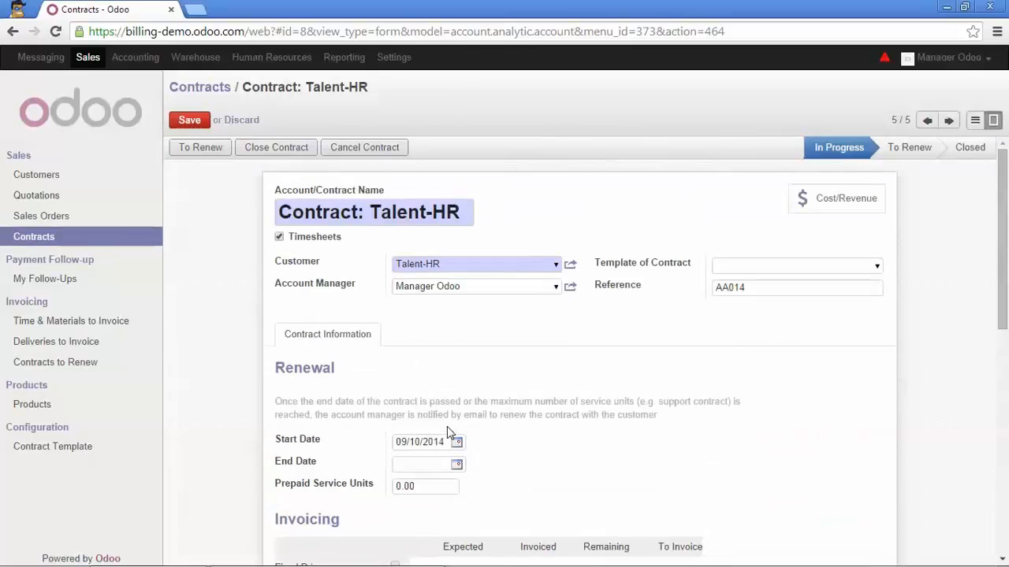
{"action": "left_click", "coordinate": [191, 121]}
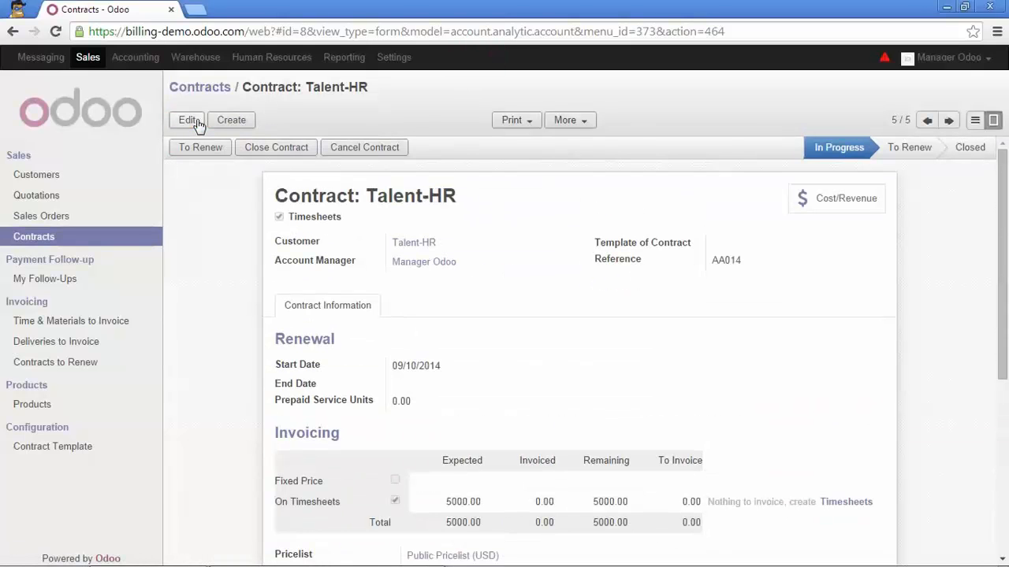
Create a new Human Resources timesheet activity with the description "Requiments Analysis: part 1".
{"action": "left_click", "coordinate": [276, 63]}
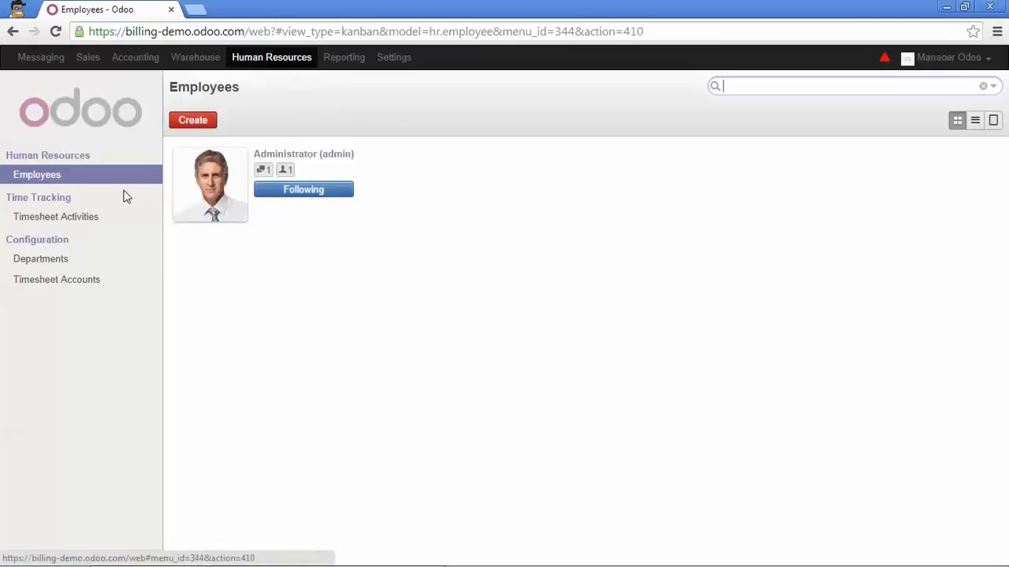
{"action": "left_click", "coordinate": [93, 219]}
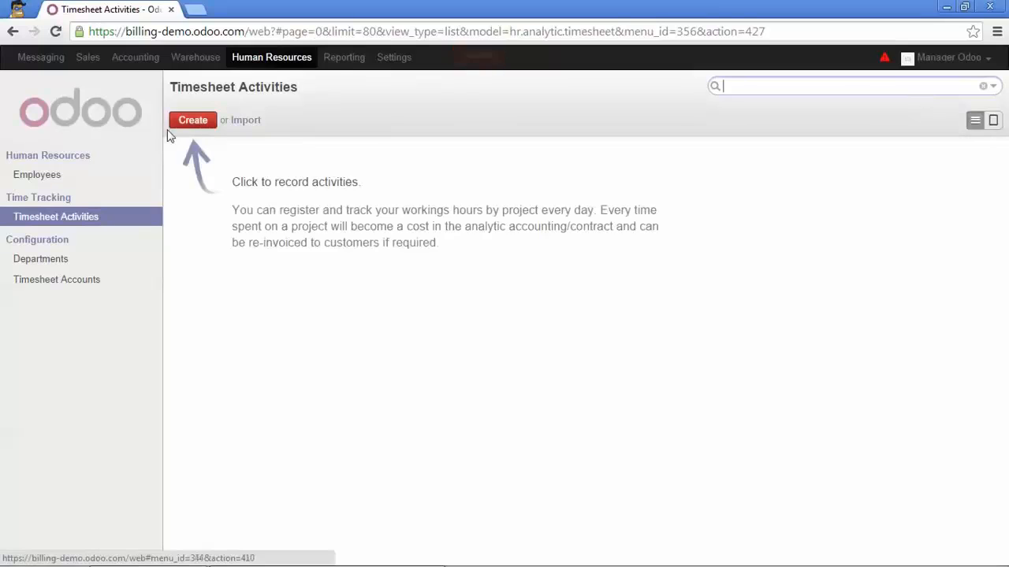
{"action": "left_click", "coordinate": [186, 121]}
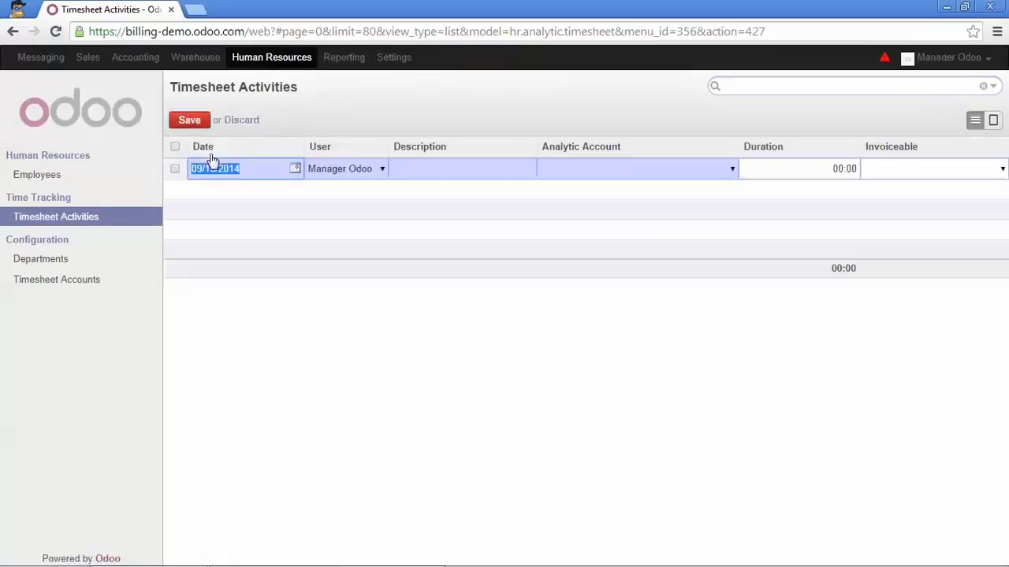
{"action": "left_click", "coordinate": [427, 167]}
{"action": "type", "text": "R"}
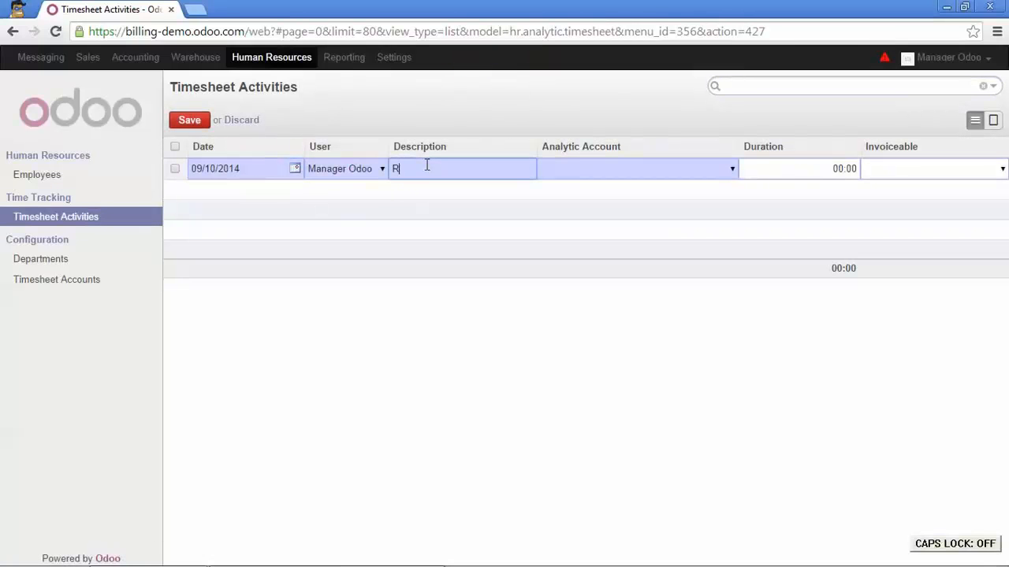
{"action": "type", "text": "equirments"}
{"action": "key", "text": "Caps_Lock"}
{"action": "type", "text": "A"}
{"action": "key", "text": "Caps_Lock"}
{"action": "type", "text": "nalysis: part 1"}
{"action": "key", "text": "Tab"}
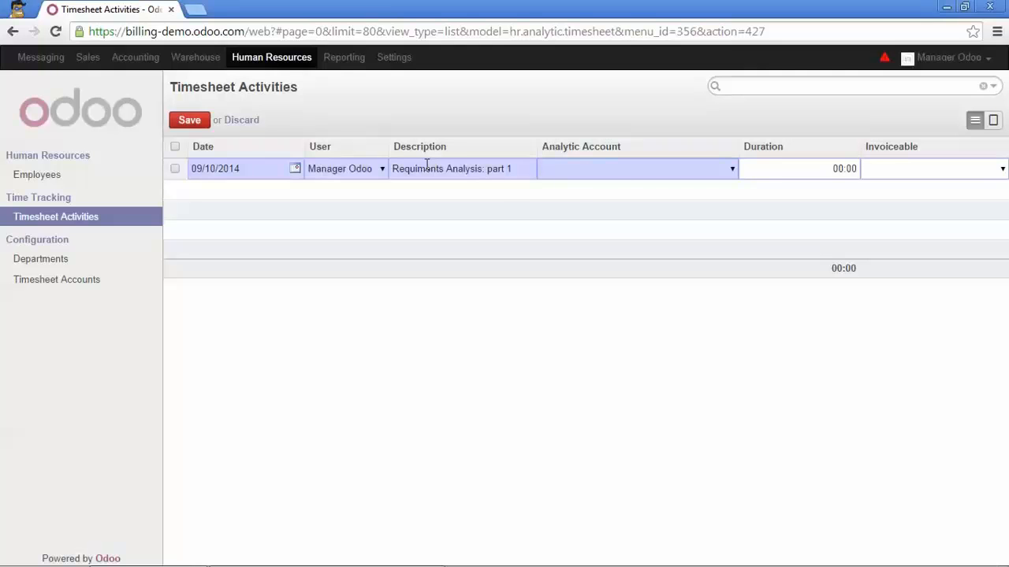
Assign the activity to the analytic account Contract: Talent-HR, set its duration to 4 hours, and save it.
{"action": "key", "text": "Return"}
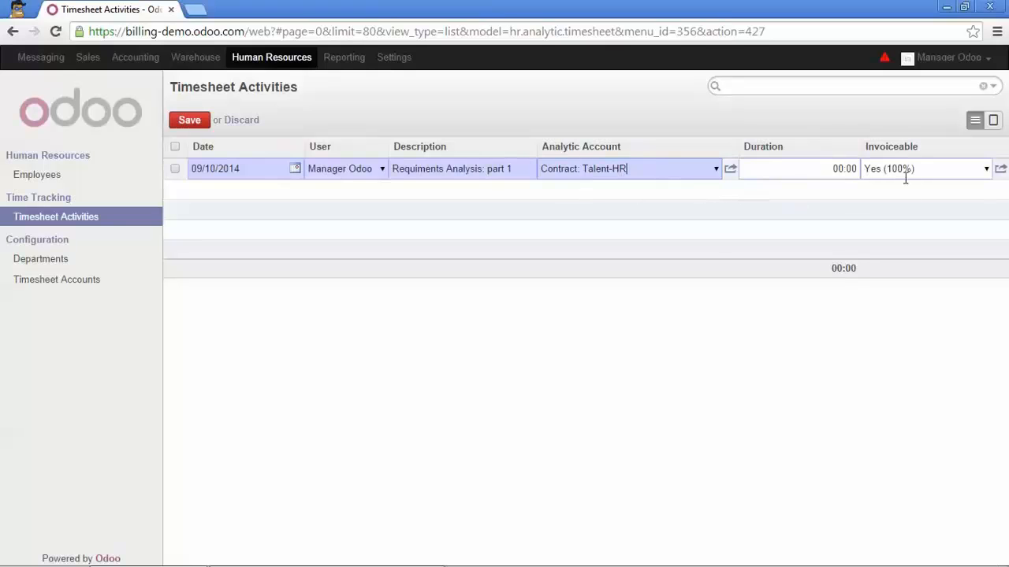
{"action": "mouse_move", "coordinate": [892, 178]}
{"action": "left_click", "coordinate": [822, 170]}
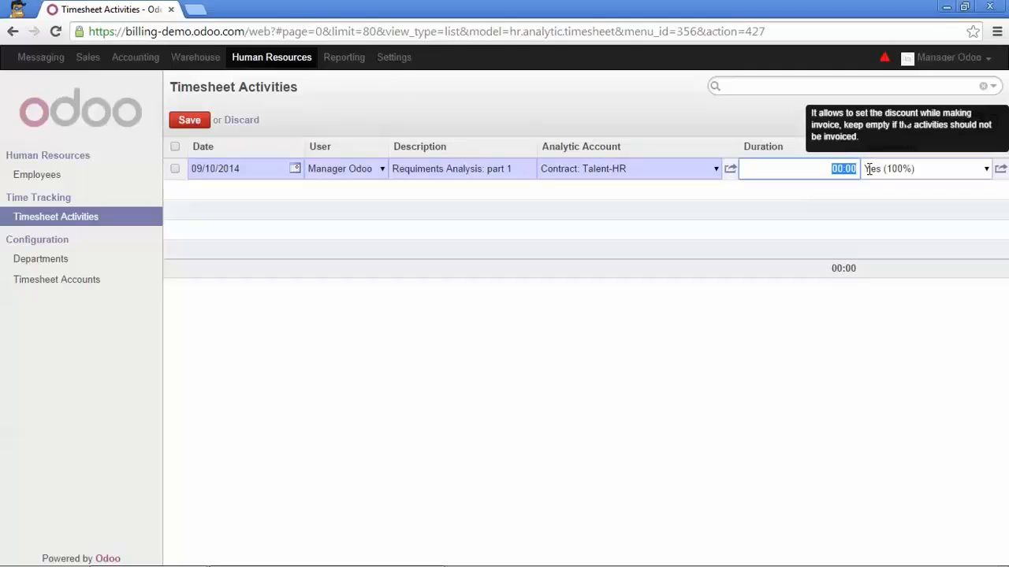
{"action": "type", "text": "4"}
{"action": "left_click", "coordinate": [190, 121]}
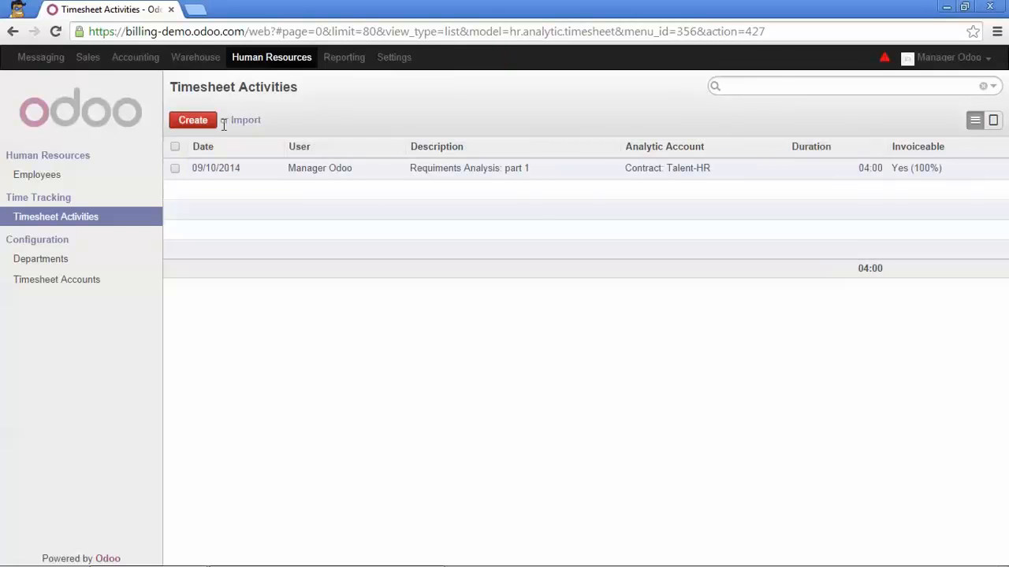
Reopen the Talent-HR sales contract and check its timesheet amount to invoice.
{"action": "left_click", "coordinate": [85, 56]}
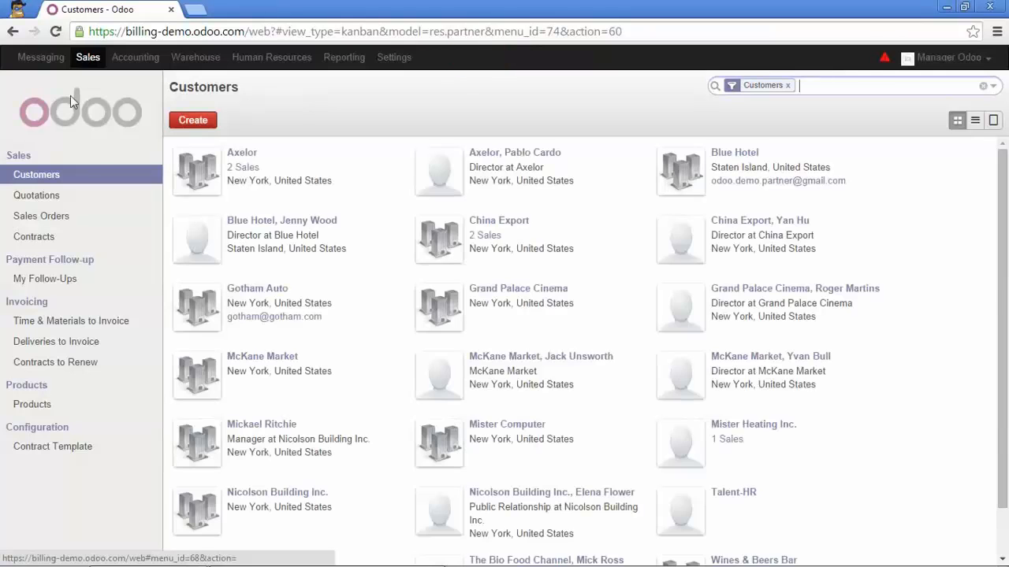
{"action": "left_click", "coordinate": [45, 238]}
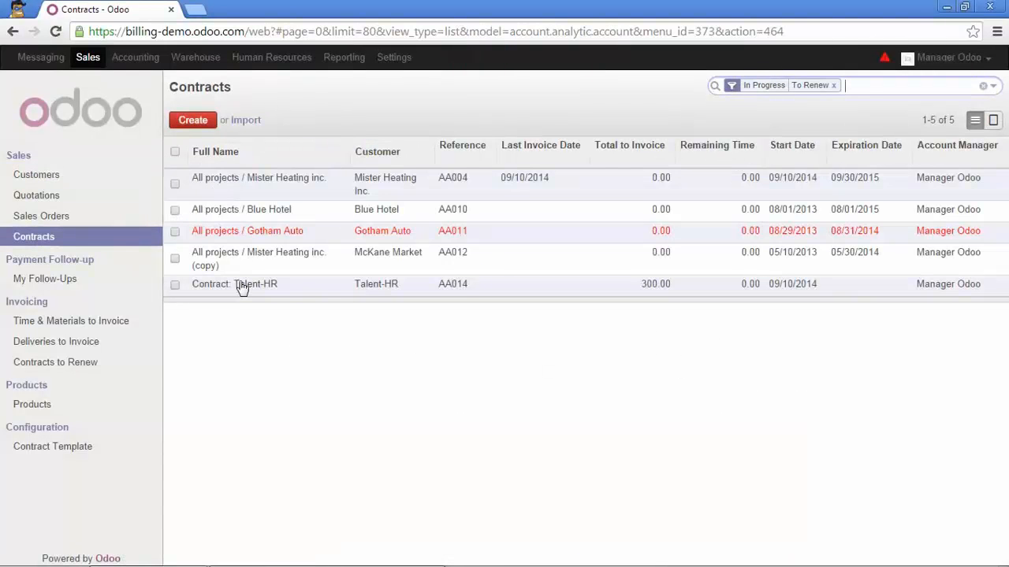
{"action": "left_click", "coordinate": [241, 285]}
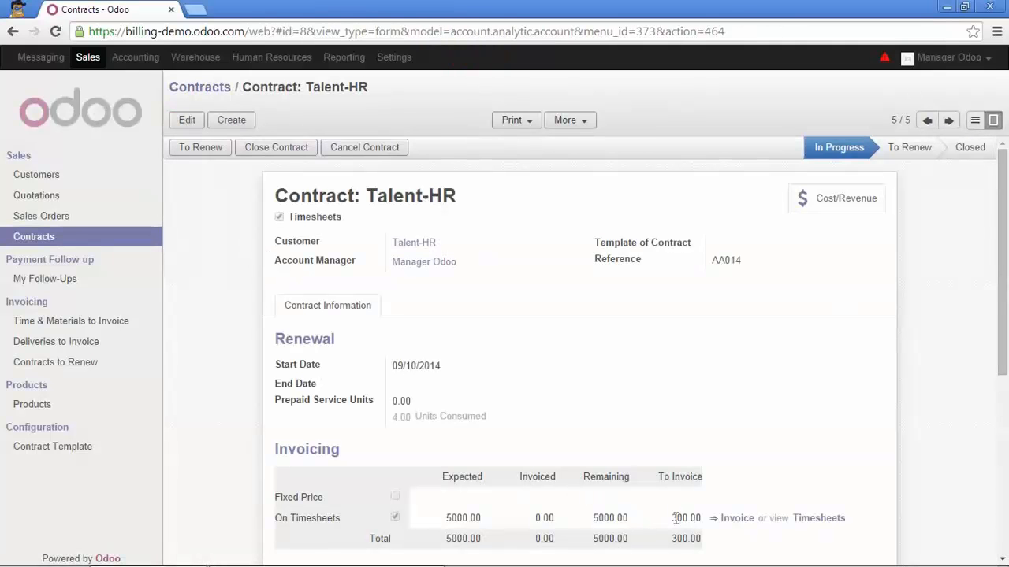
{"action": "mouse_move", "coordinate": [675, 518]}
Open the Administrator employee record and check the timesheet product in its HR settings.
{"action": "left_click", "coordinate": [292, 63]}
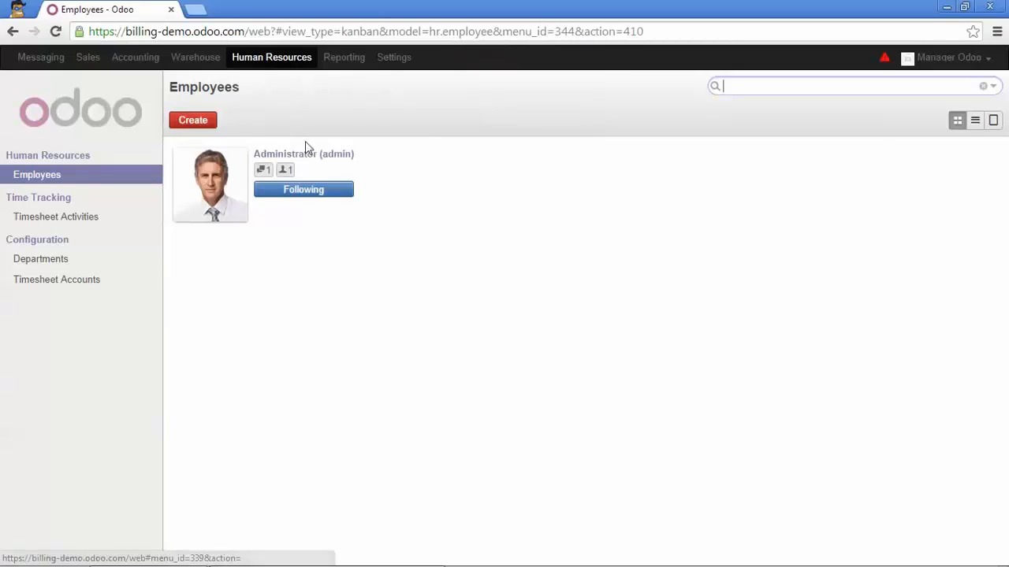
{"action": "left_click", "coordinate": [306, 152]}
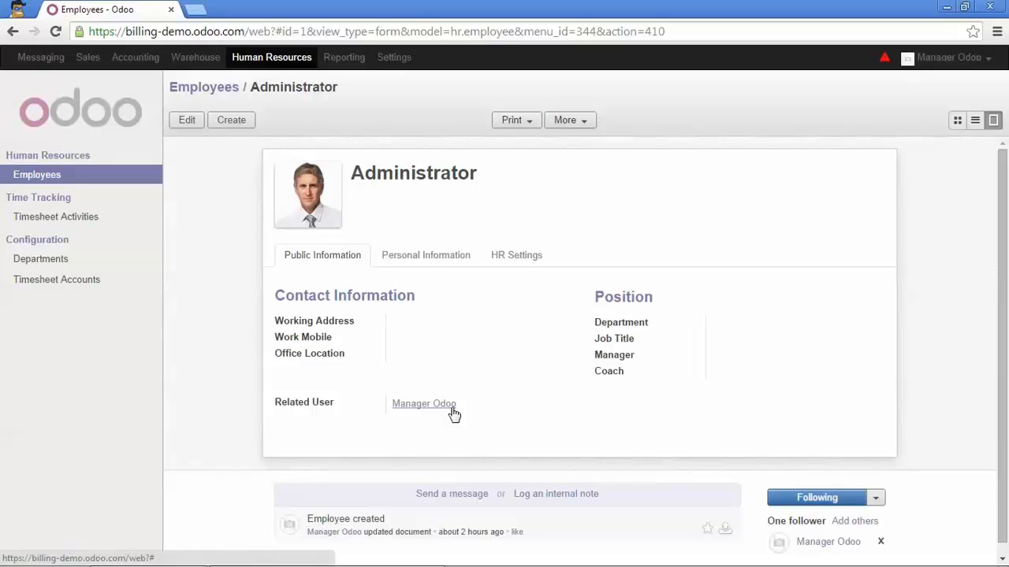
{"action": "left_click", "coordinate": [516, 256]}
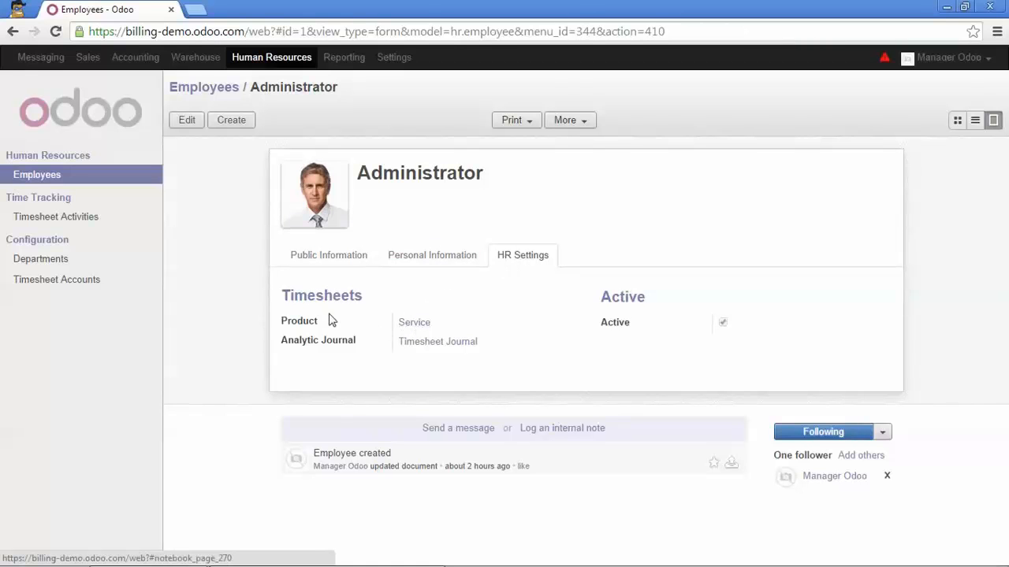
Open the employee's linked Service product and check its public price and cost price.
{"action": "left_click", "coordinate": [409, 324]}
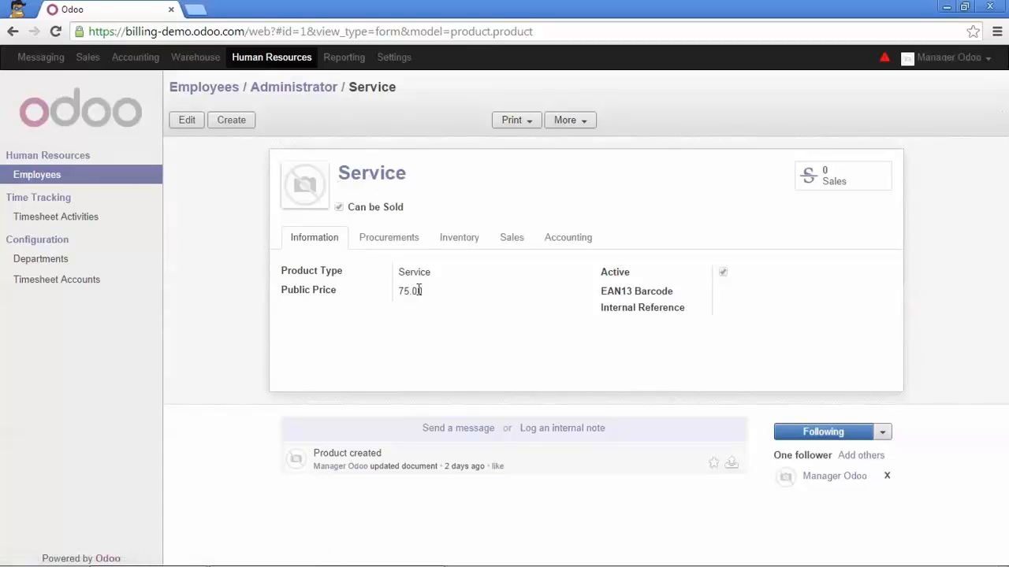
{"action": "left_click", "coordinate": [391, 239]}
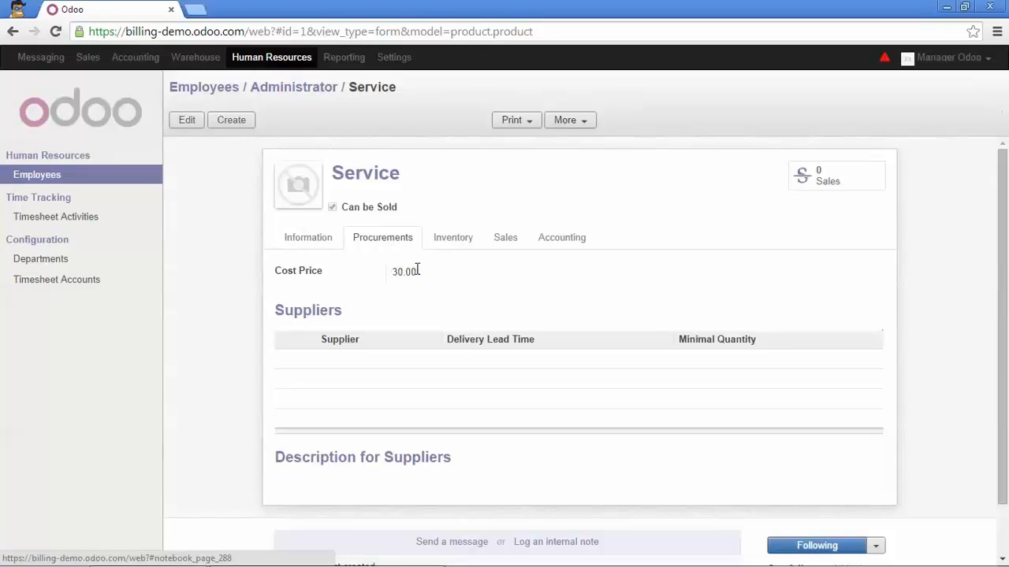
{"action": "left_click", "coordinate": [323, 236]}
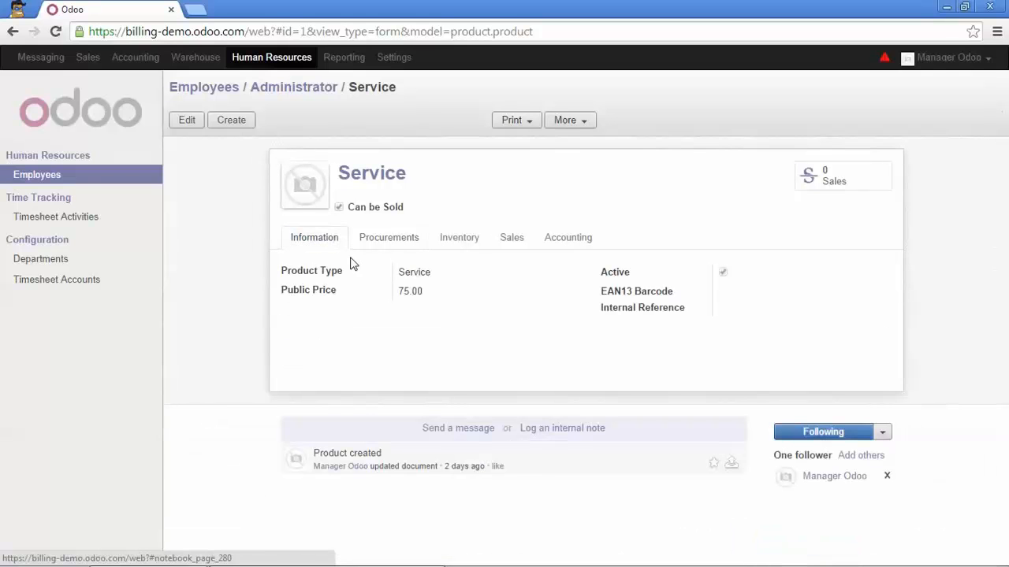
{"action": "left_click_drag", "start_coordinate": [399, 289], "coordinate": [423, 291]}
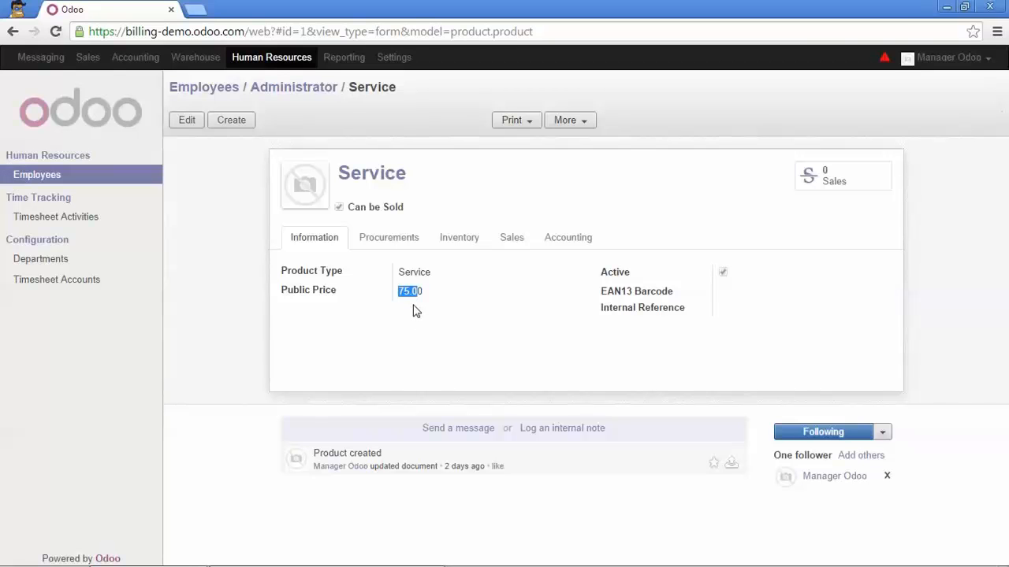
{"action": "left_click", "coordinate": [425, 297]}
Create an invoice from all Time & Materials to Invoice entries, including time spent in the work details, and open the Talent-HR draft invoice.
{"action": "left_click", "coordinate": [100, 62]}
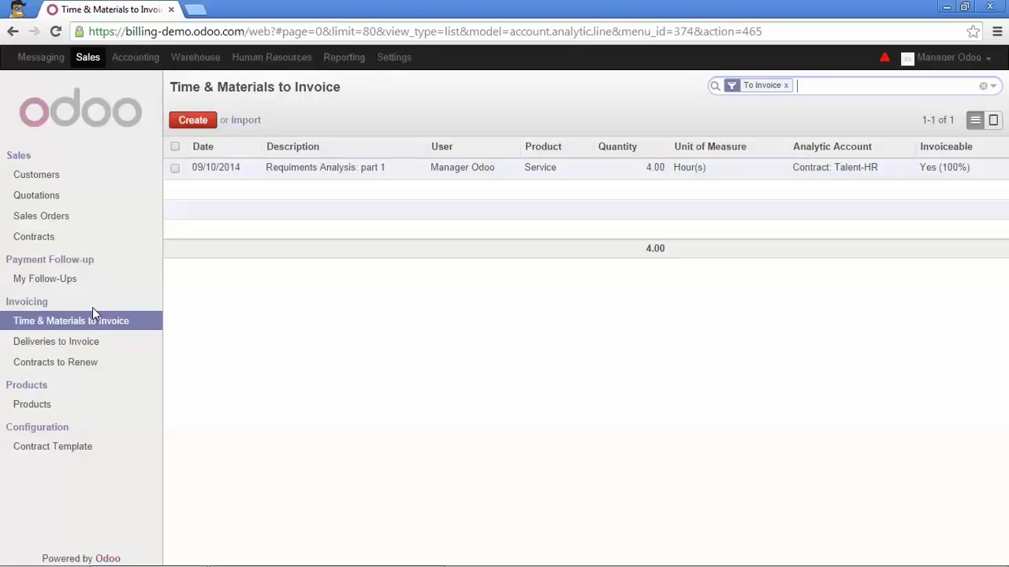
{"action": "left_click", "coordinate": [175, 147]}
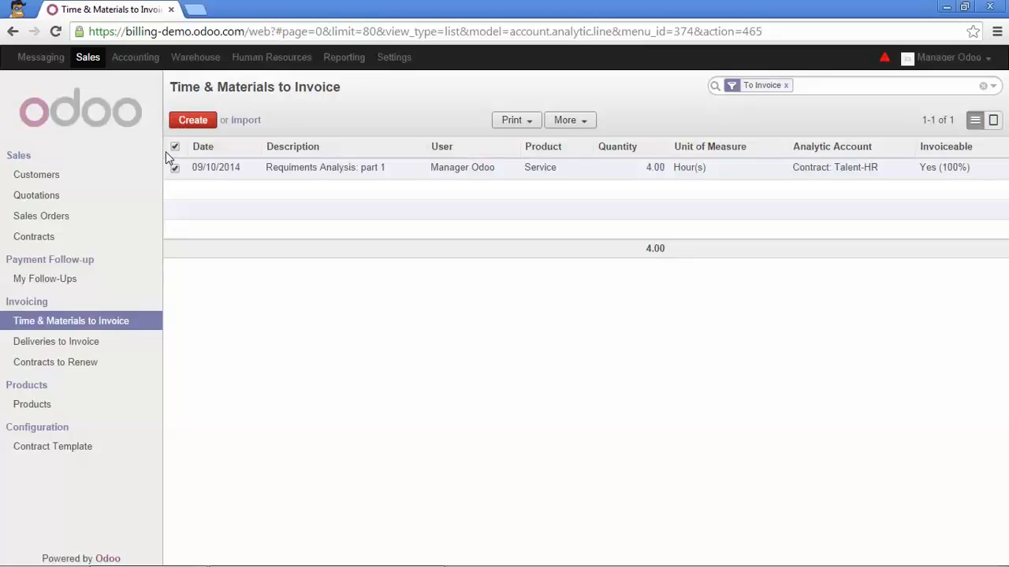
{"action": "left_click", "coordinate": [586, 123]}
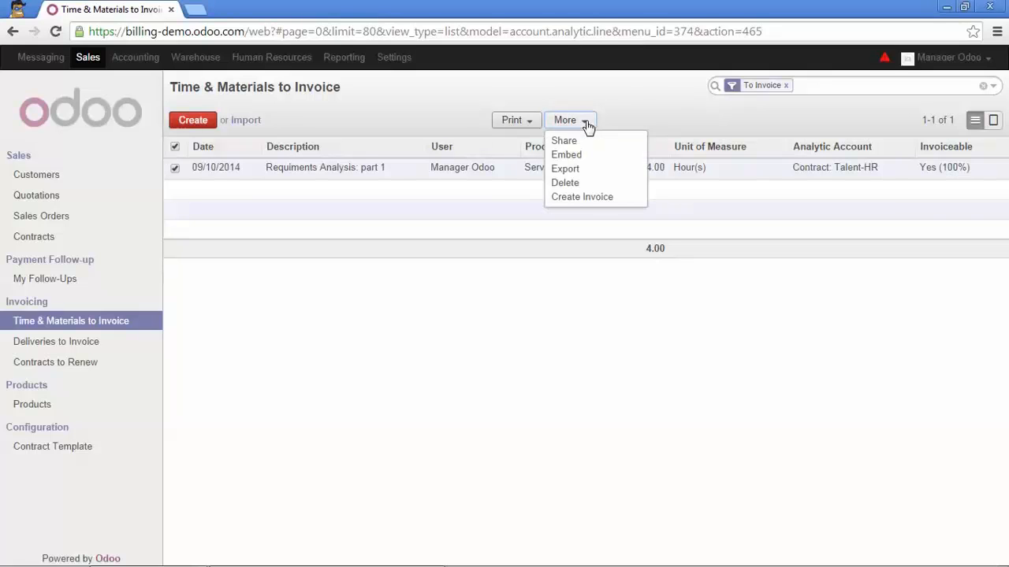
{"action": "left_click", "coordinate": [597, 198]}
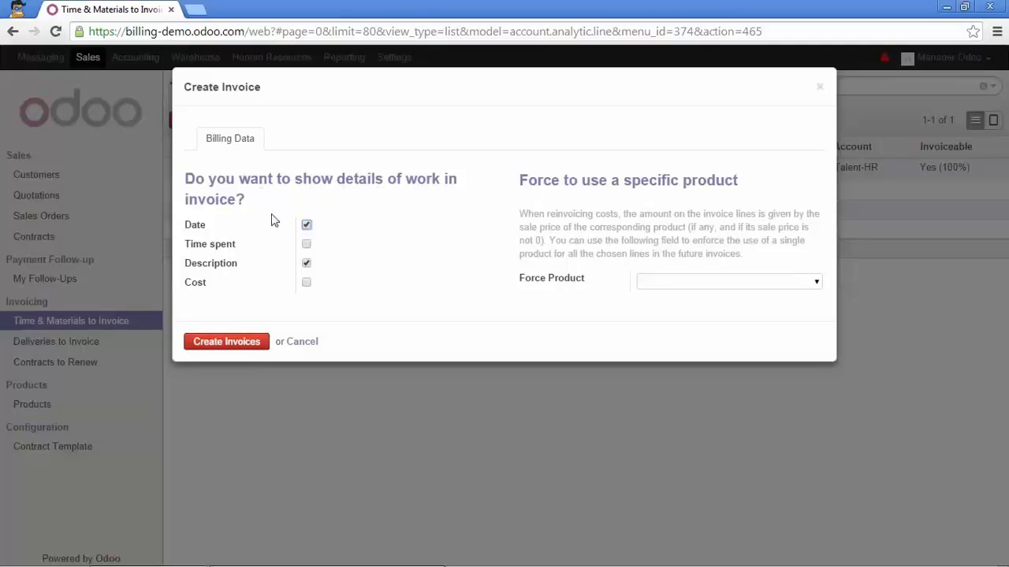
{"action": "left_click", "coordinate": [307, 245]}
{"action": "left_click", "coordinate": [230, 343]}
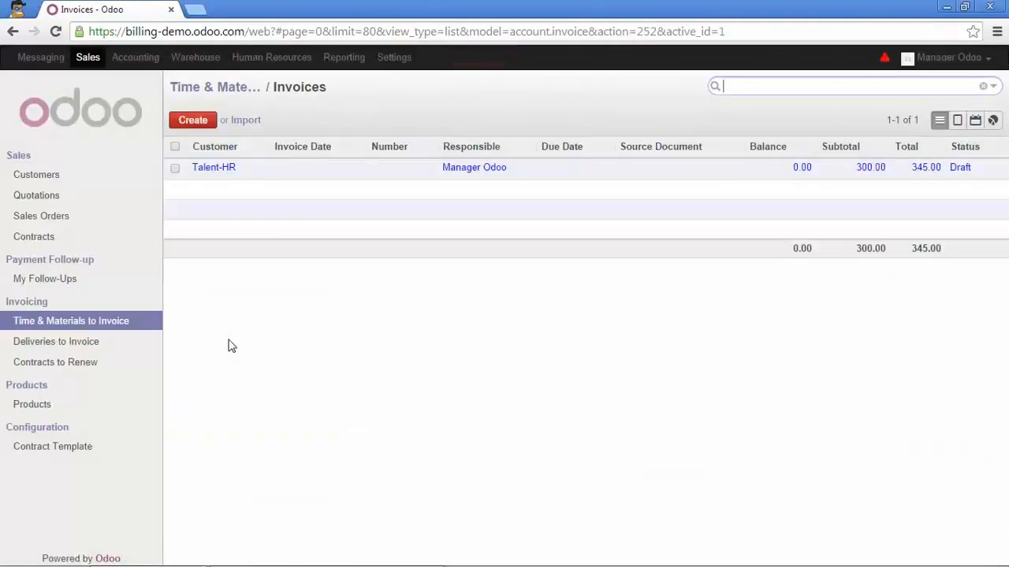
{"action": "left_click", "coordinate": [347, 176]}
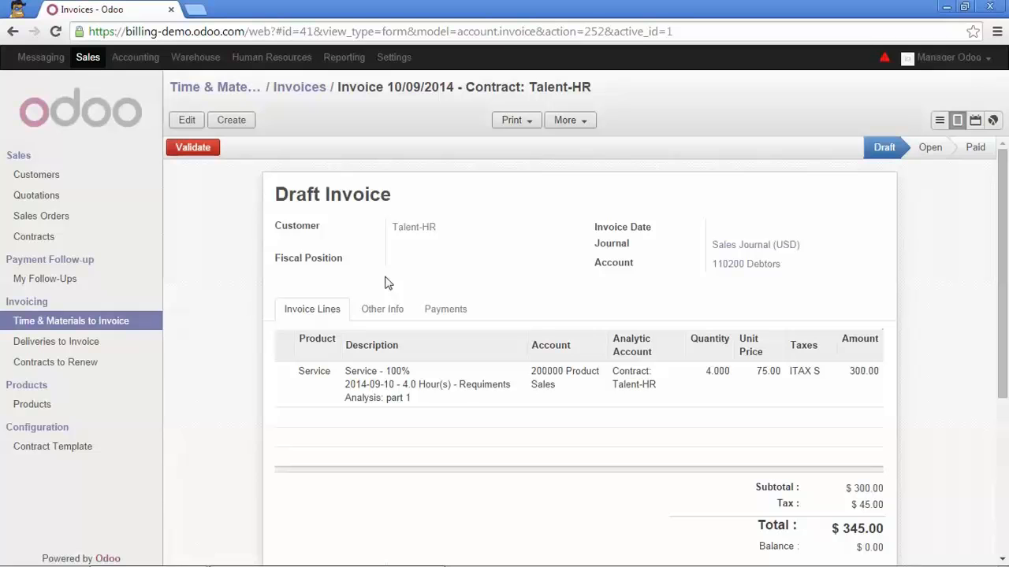
Validate the Talent-HR draft invoice, and check the invoiced and remaining timesheet amounts on the Talent-HR sales contract.
{"action": "left_click", "coordinate": [193, 151]}
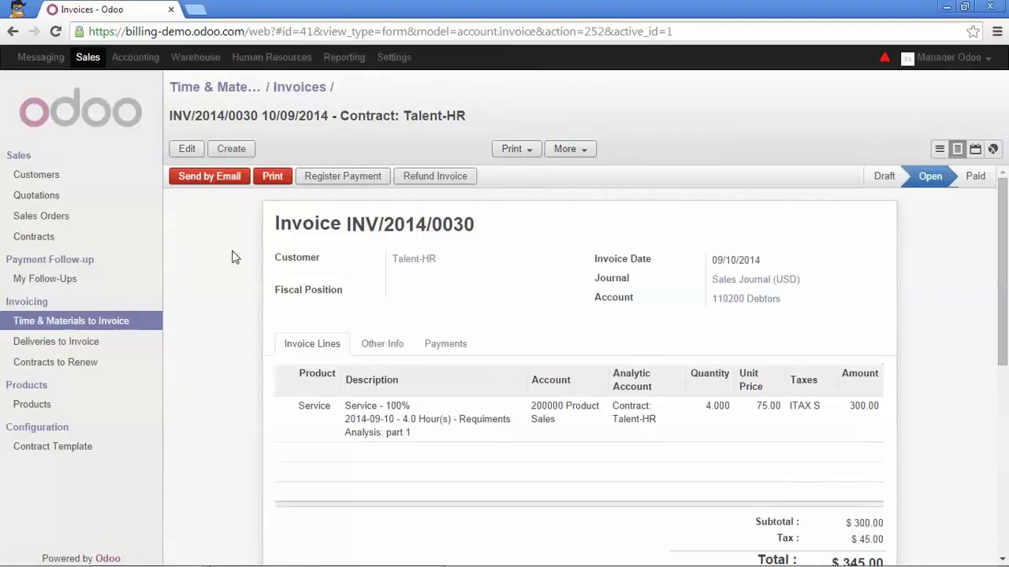
{"action": "left_click", "coordinate": [89, 57]}
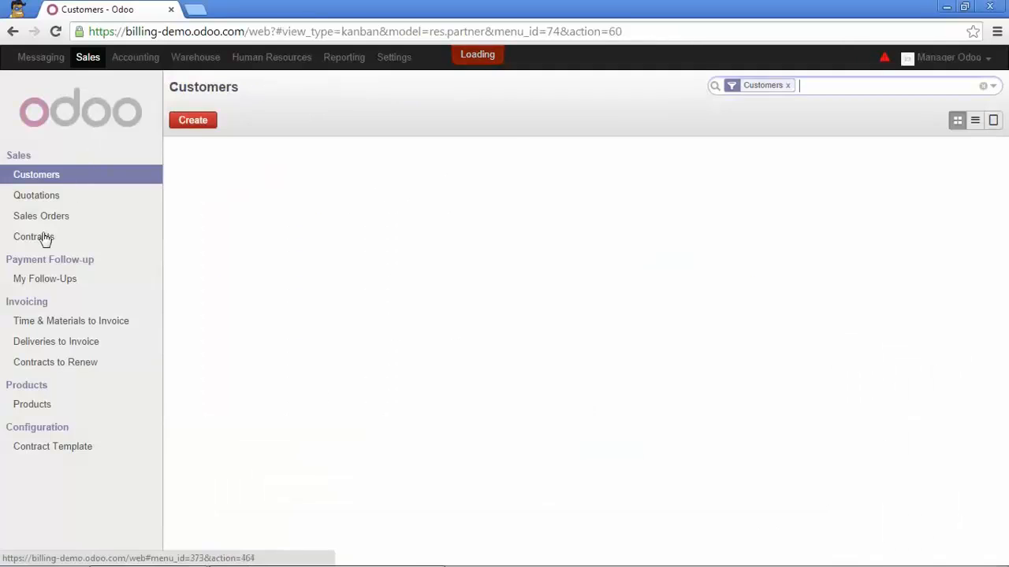
{"action": "left_click", "coordinate": [45, 236]}
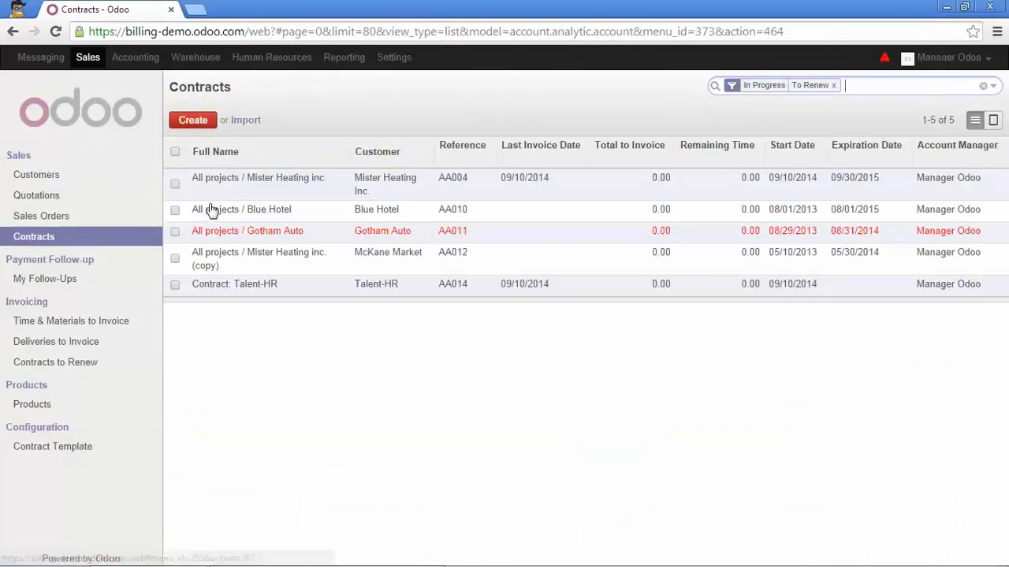
{"action": "left_click", "coordinate": [241, 287]}
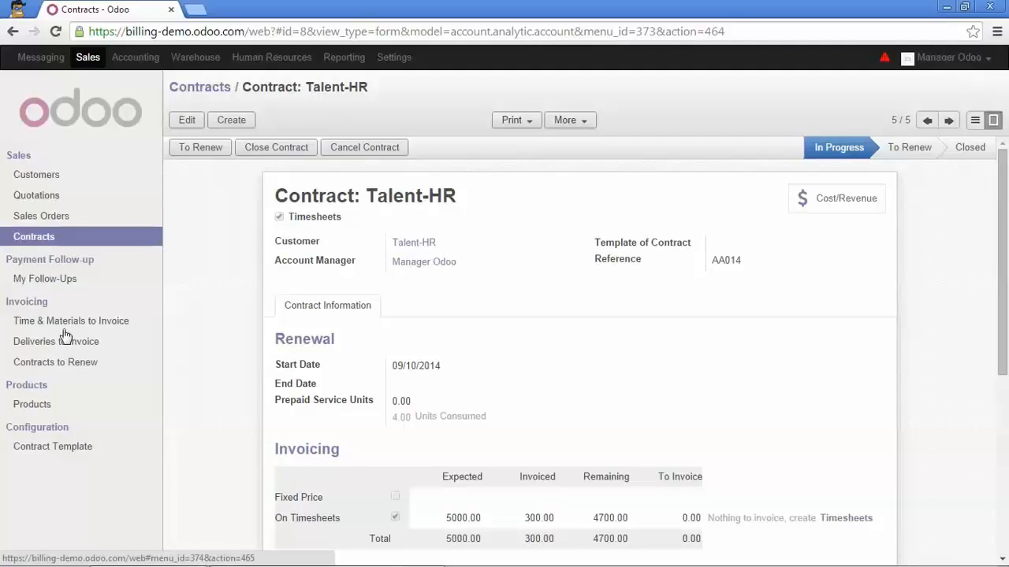
{"action": "scroll", "coordinate": [490, 368], "scroll_direction": "down", "scroll_amount": 3}
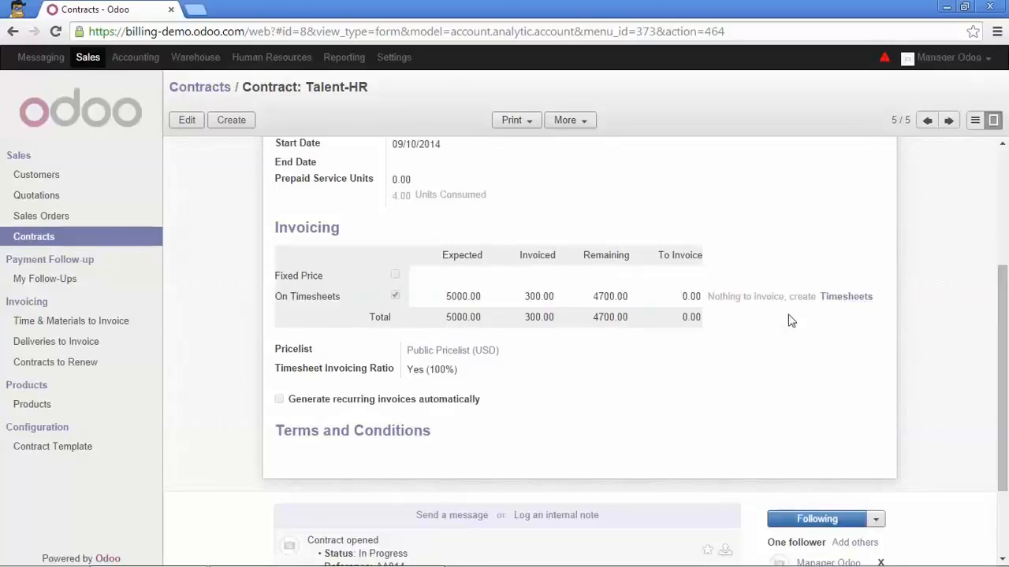
{"action": "scroll", "coordinate": [573, 426], "scroll_direction": "up", "scroll_amount": 3}
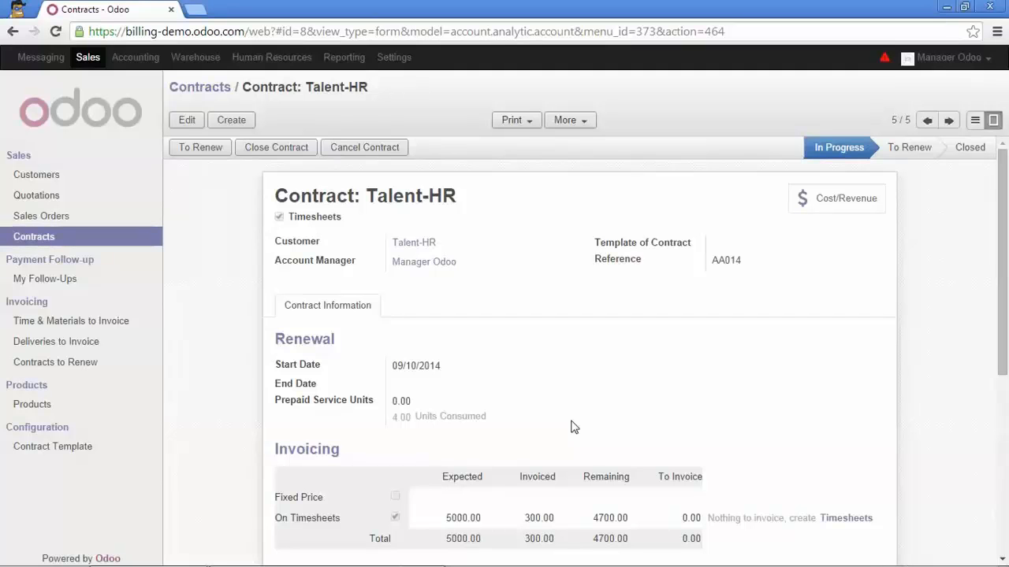
Examine the contract's costs and revenues, expanding the September 2014 Timesheet Journal entry to check its amount, and return to the contract.
{"action": "left_click", "coordinate": [850, 208]}
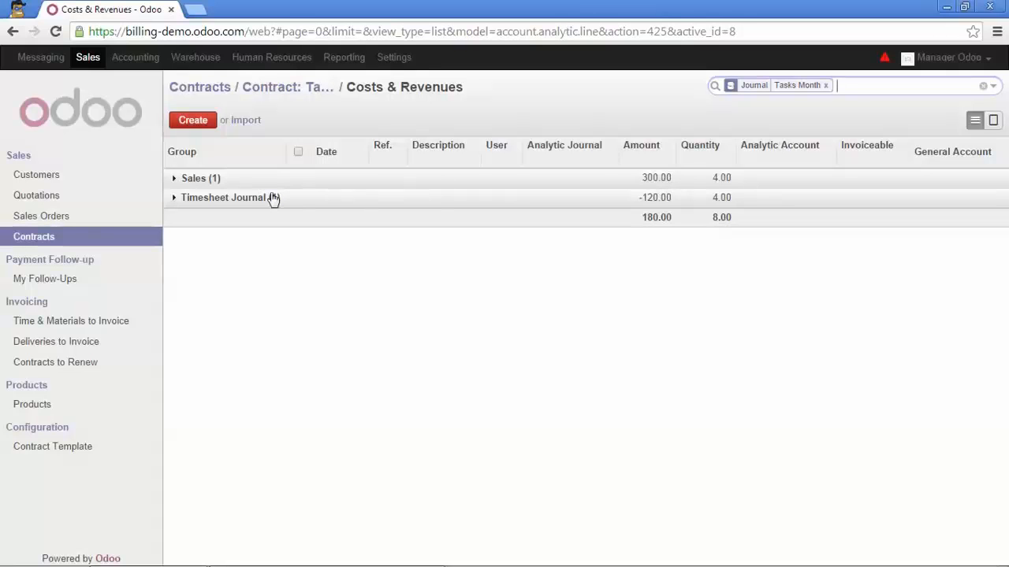
{"action": "left_click", "coordinate": [234, 204]}
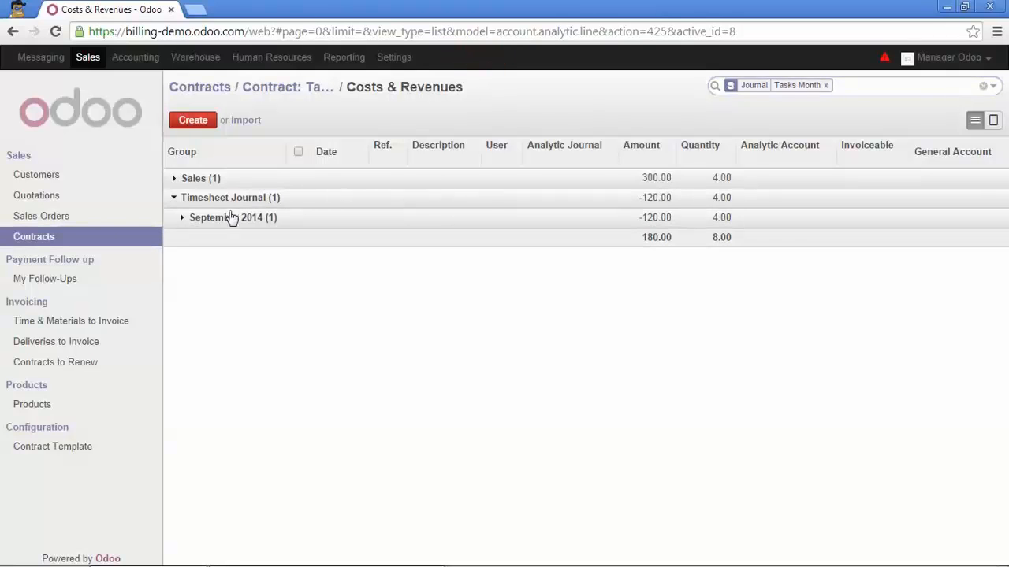
{"action": "left_click", "coordinate": [230, 223]}
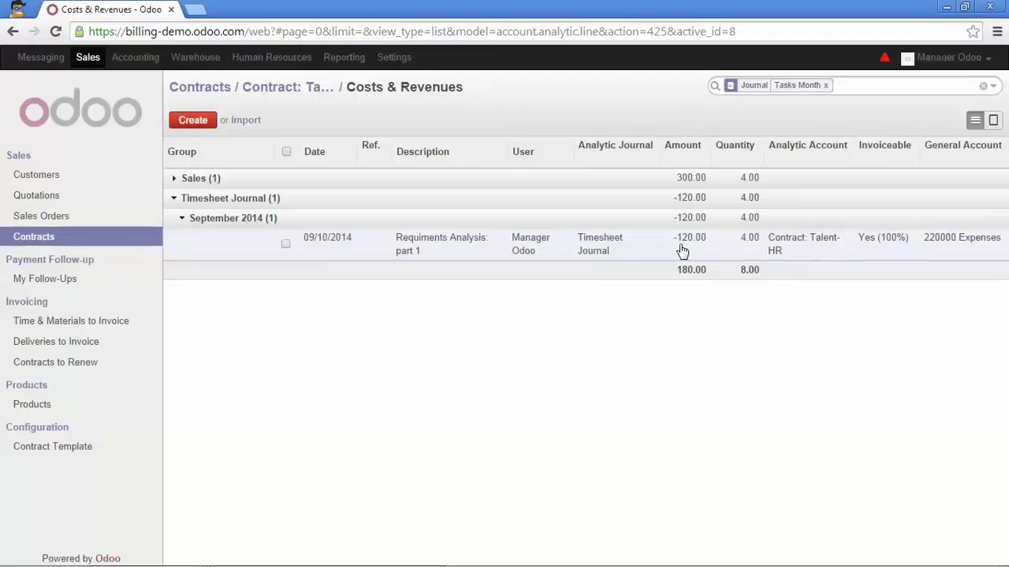
{"action": "mouse_move", "coordinate": [682, 251]}
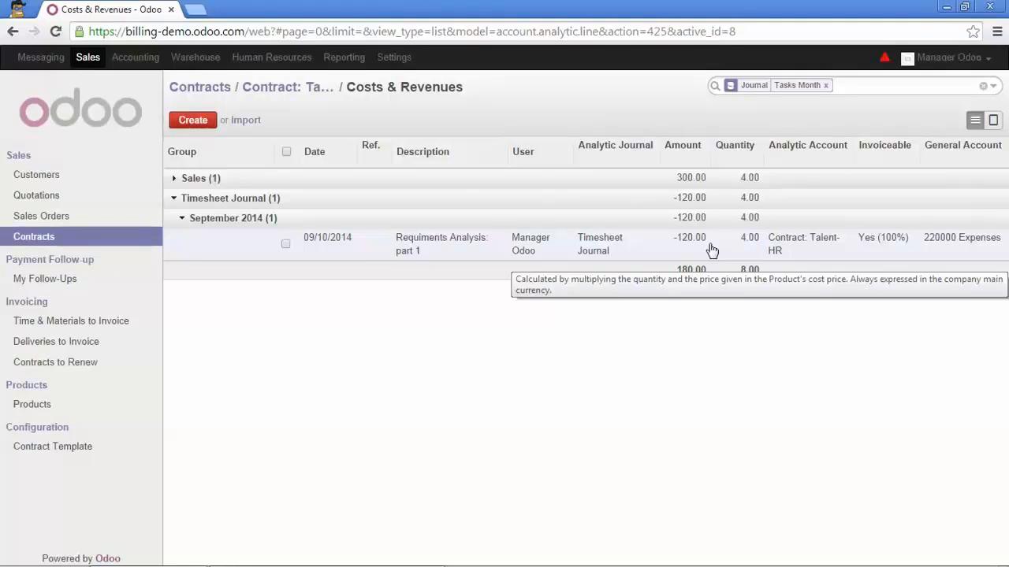
{"action": "left_click", "coordinate": [282, 89]}
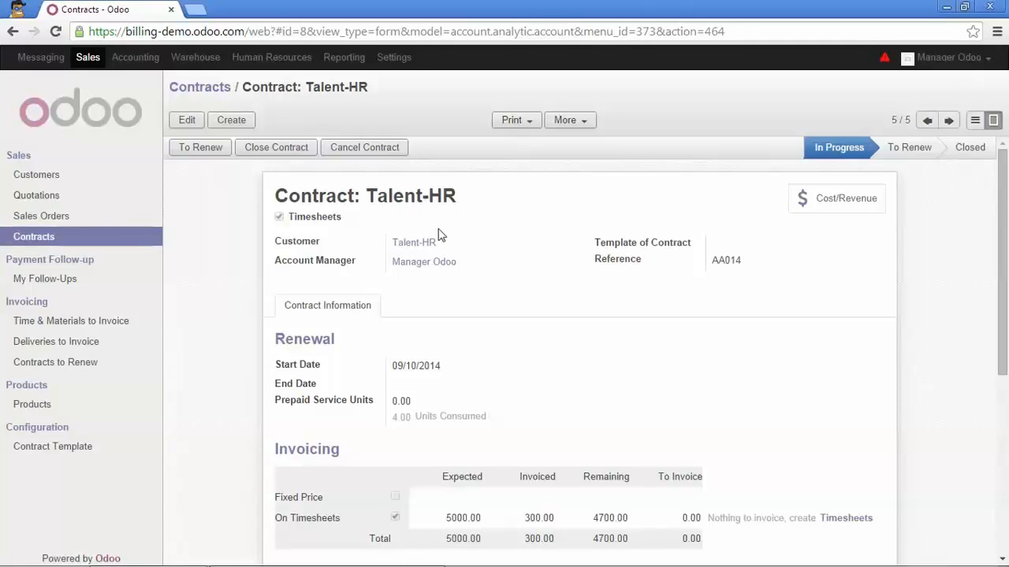
Enable "One employee can have different roles per contract" in the Sales configuration settings and apply it.
{"action": "left_click", "coordinate": [394, 58]}
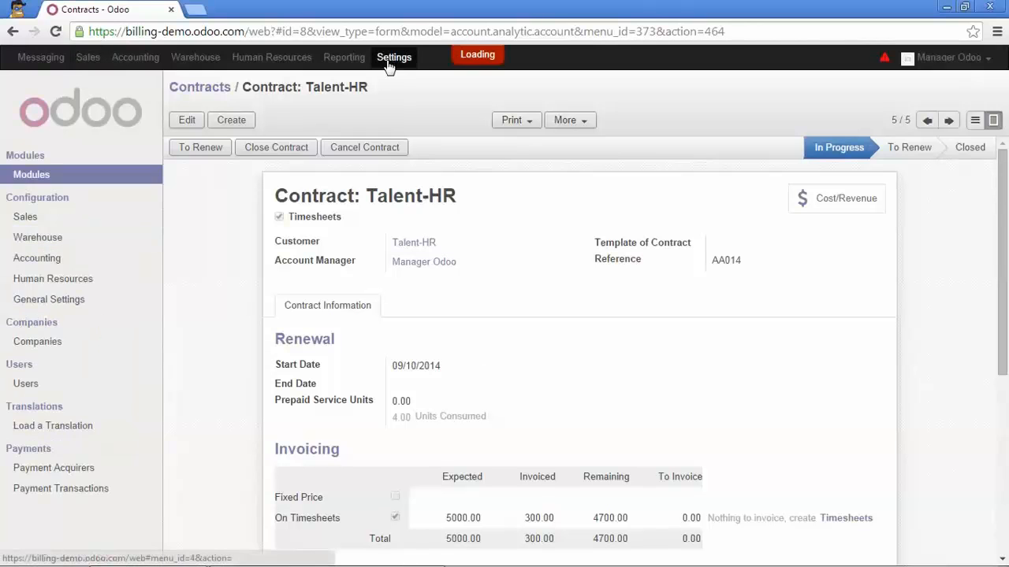
{"action": "left_click", "coordinate": [24, 219]}
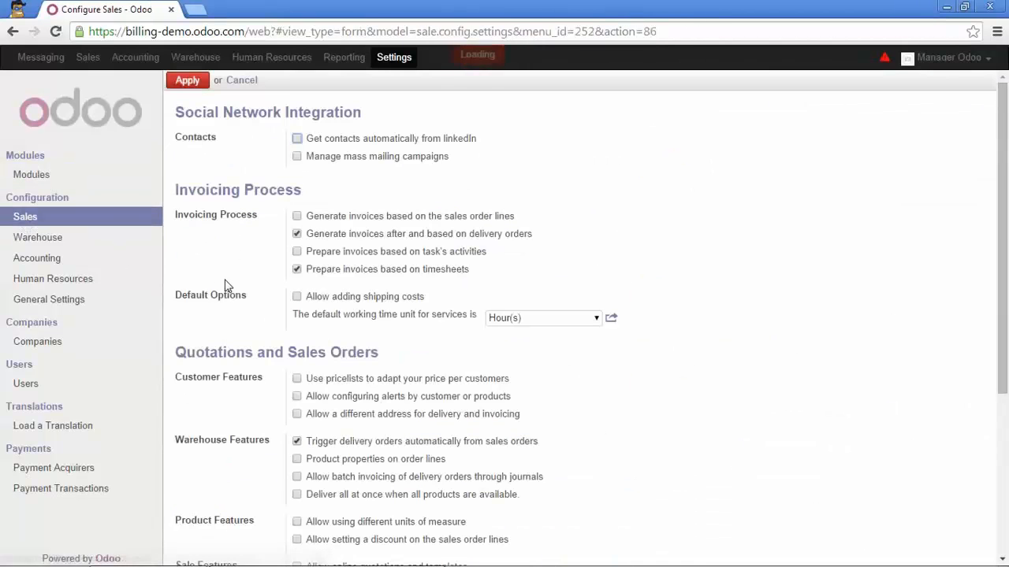
{"action": "scroll", "coordinate": [225, 312], "scroll_direction": "down", "scroll_amount": 3}
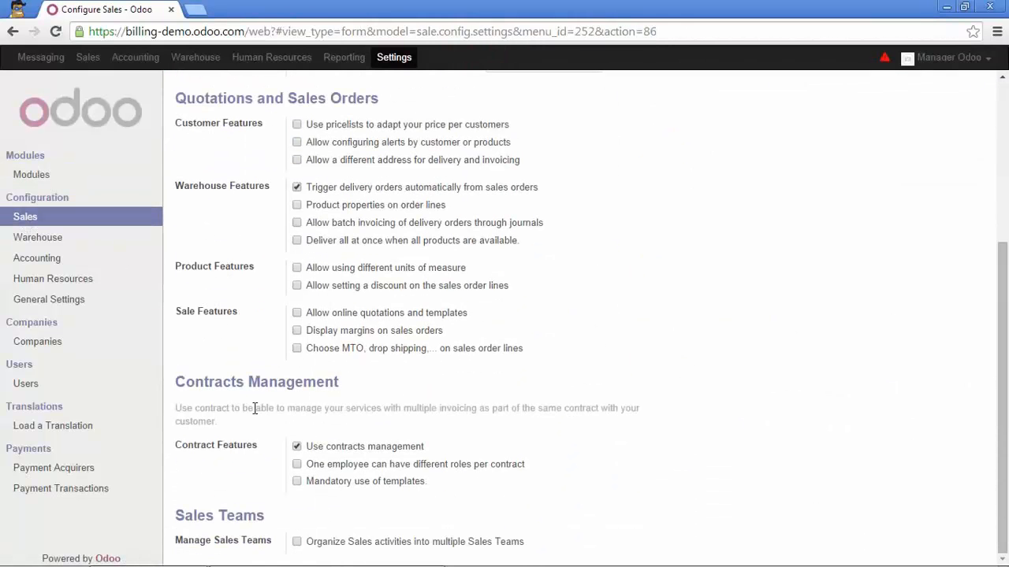
{"action": "left_click", "coordinate": [297, 465]}
{"action": "scroll", "coordinate": [297, 471], "scroll_direction": "up", "scroll_amount": 3}
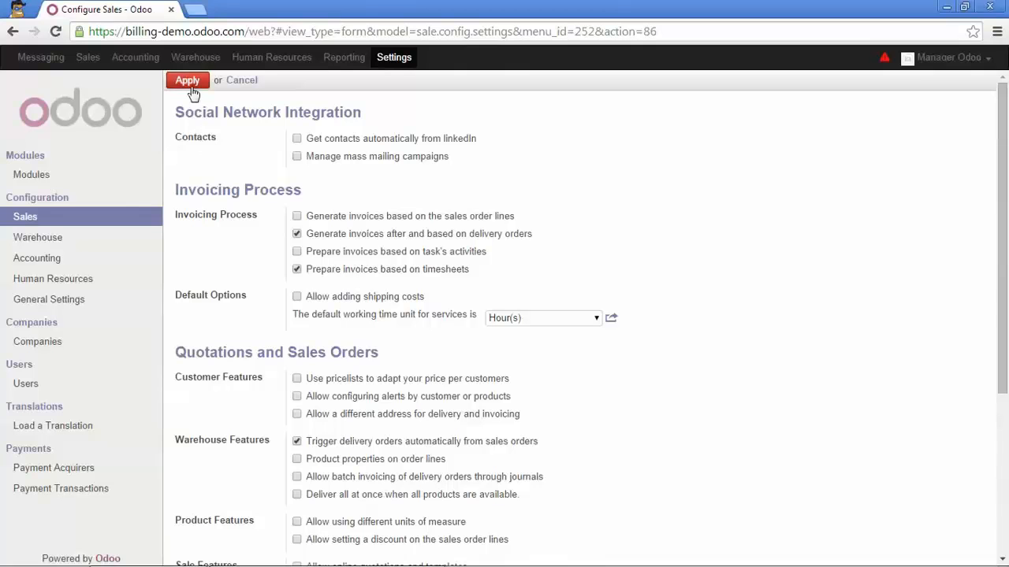
{"action": "left_click", "coordinate": [190, 83]}
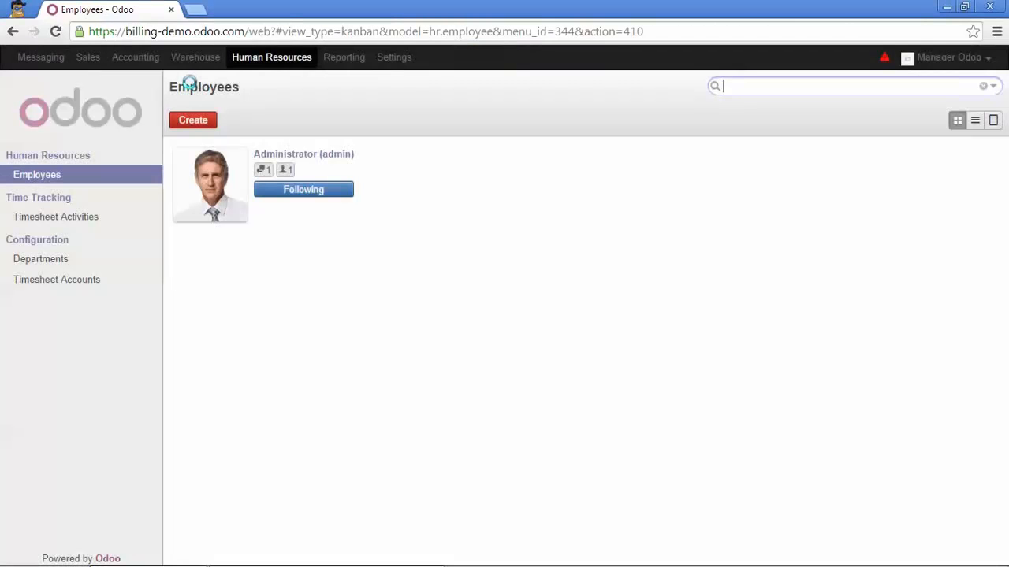
Open the Talent-HR sales contract for editing at its Invoice Price Rate per User section.
{"action": "left_click", "coordinate": [85, 59]}
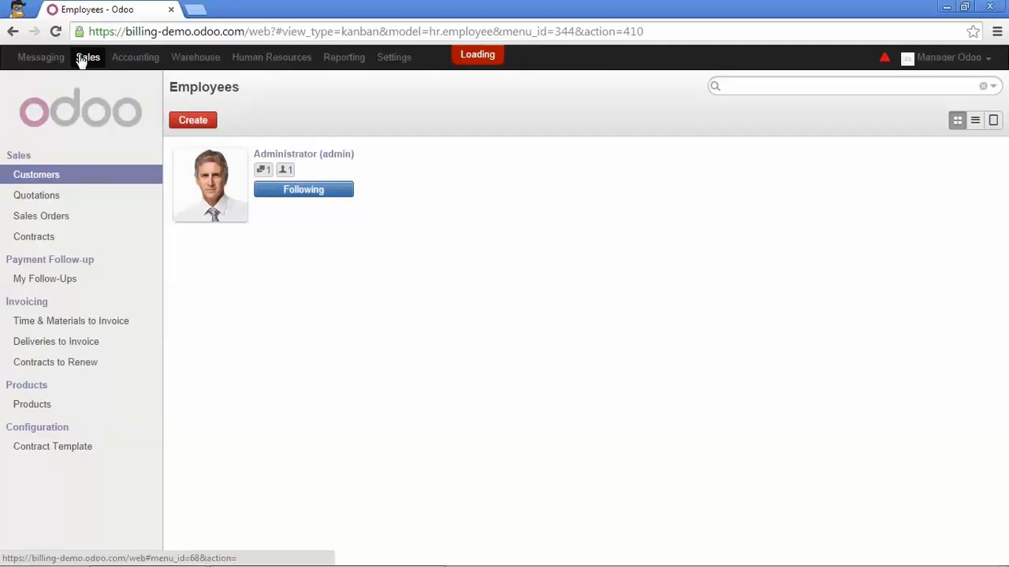
{"action": "left_click", "coordinate": [41, 244]}
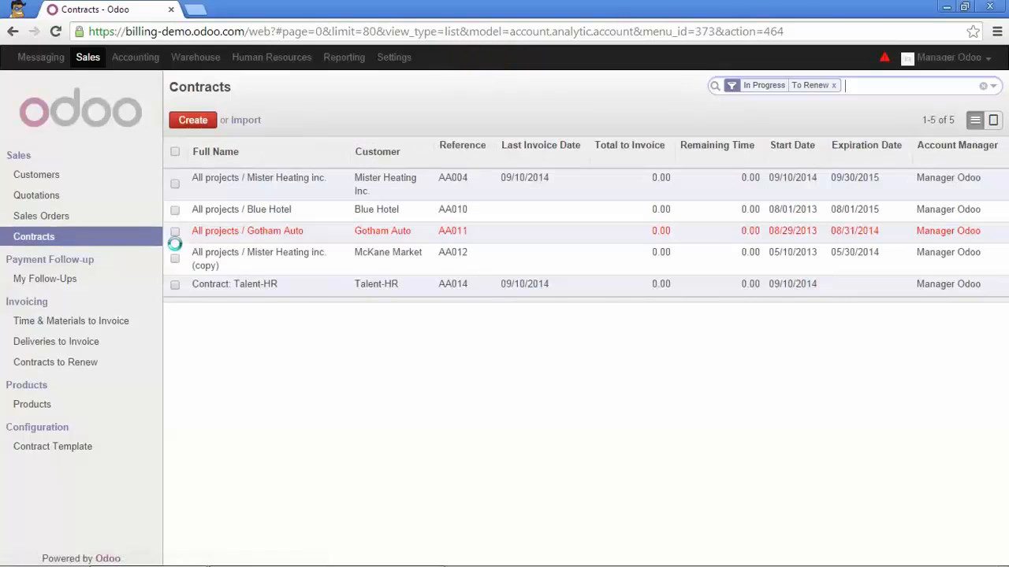
{"action": "left_click", "coordinate": [220, 287]}
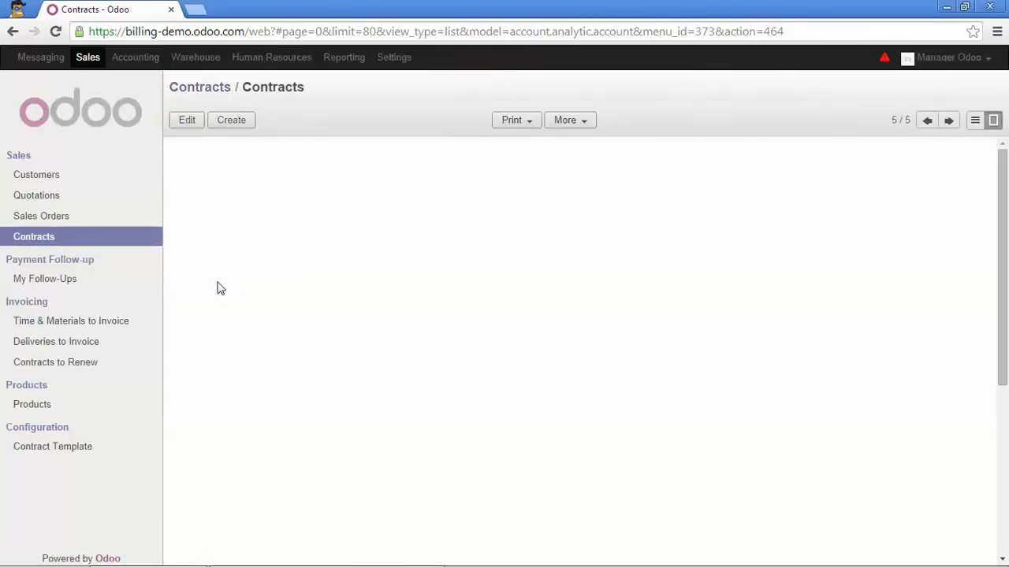
{"action": "scroll", "coordinate": [220, 287], "scroll_direction": "down", "scroll_amount": 4}
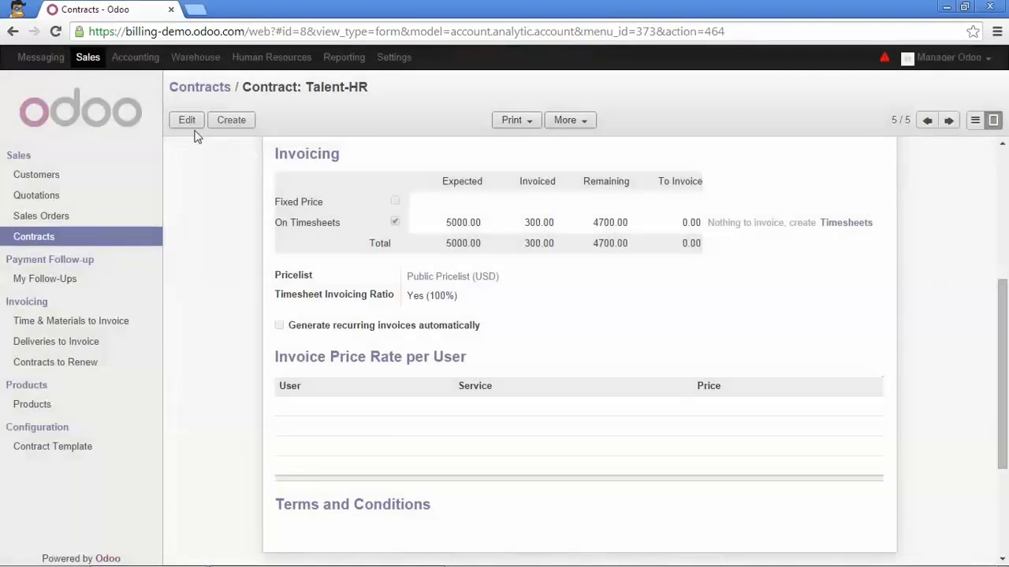
{"action": "left_click", "coordinate": [192, 124]}
{"action": "scroll", "coordinate": [275, 243], "scroll_direction": "down", "scroll_amount": 6}
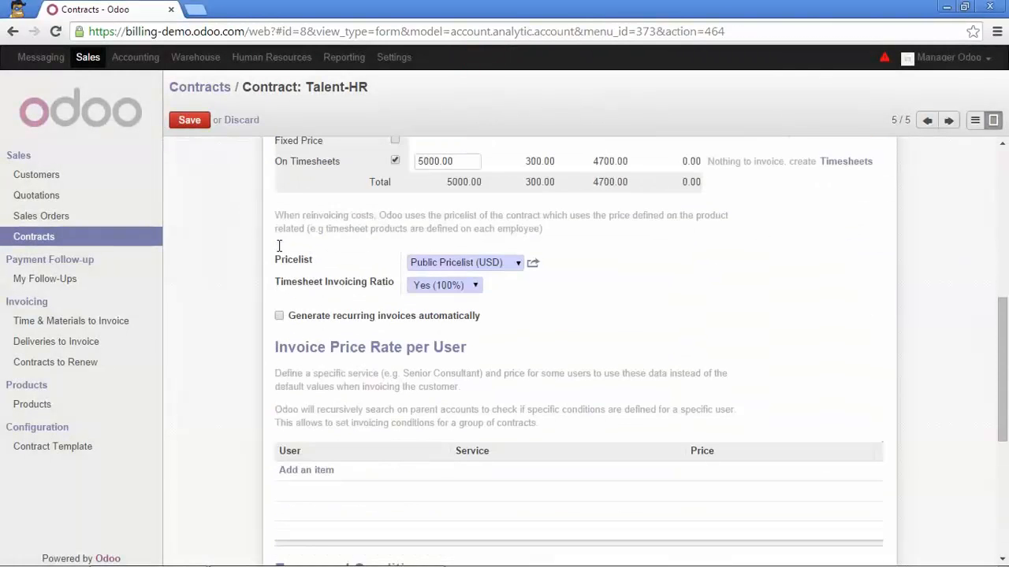
{"action": "scroll", "coordinate": [279, 245], "scroll_direction": "down", "scroll_amount": 2}
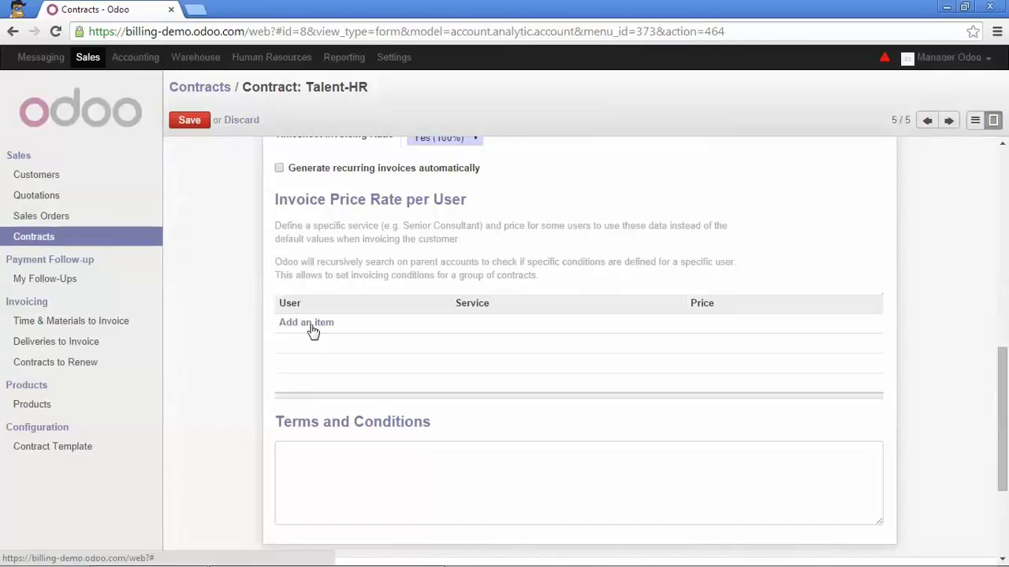
Add an invoice price rate for the manager user with the Service product at a price of 100, and save the contract.
{"action": "left_click", "coordinate": [313, 323]}
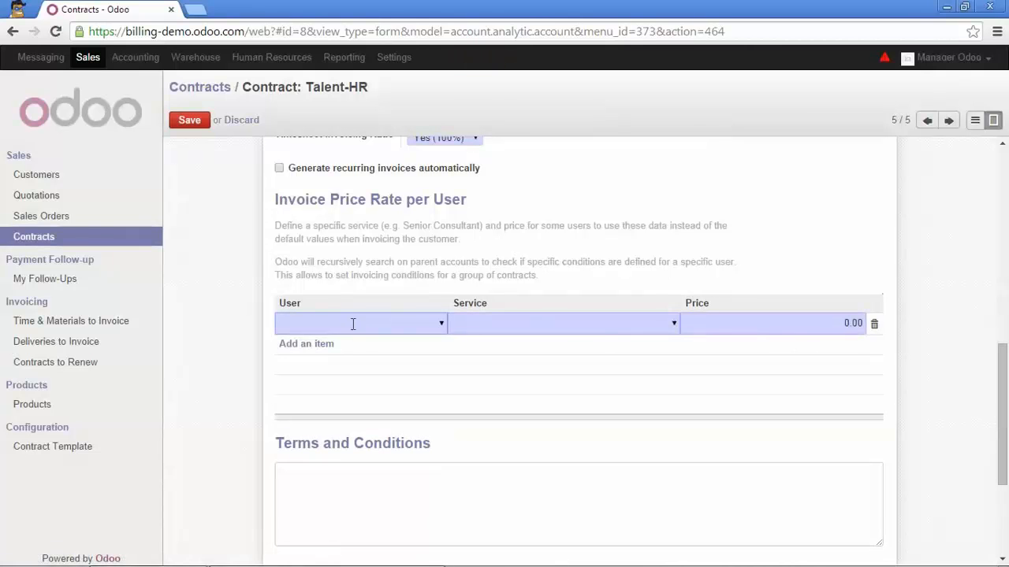
{"action": "left_click", "coordinate": [441, 324]}
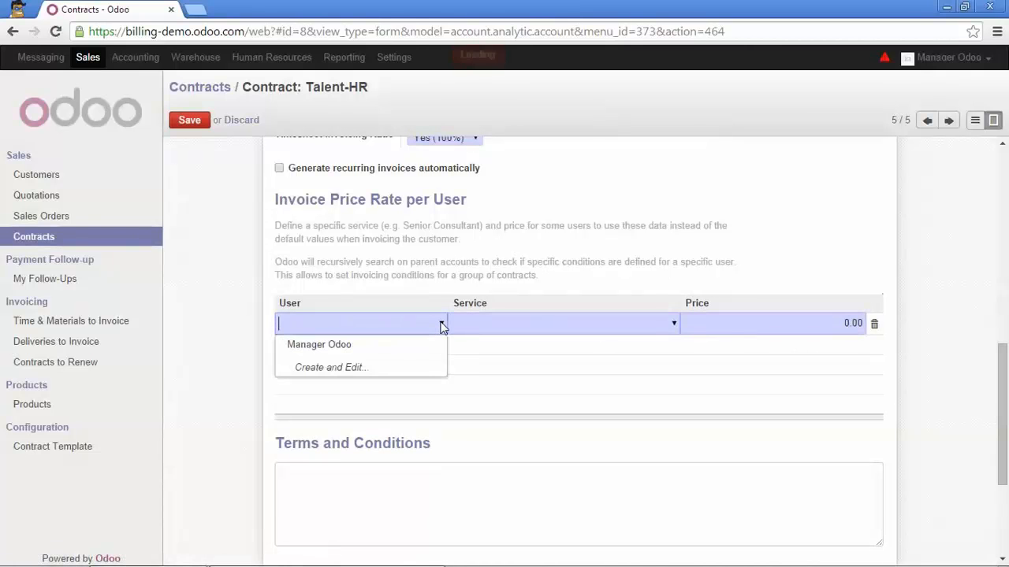
{"action": "left_click", "coordinate": [412, 345]}
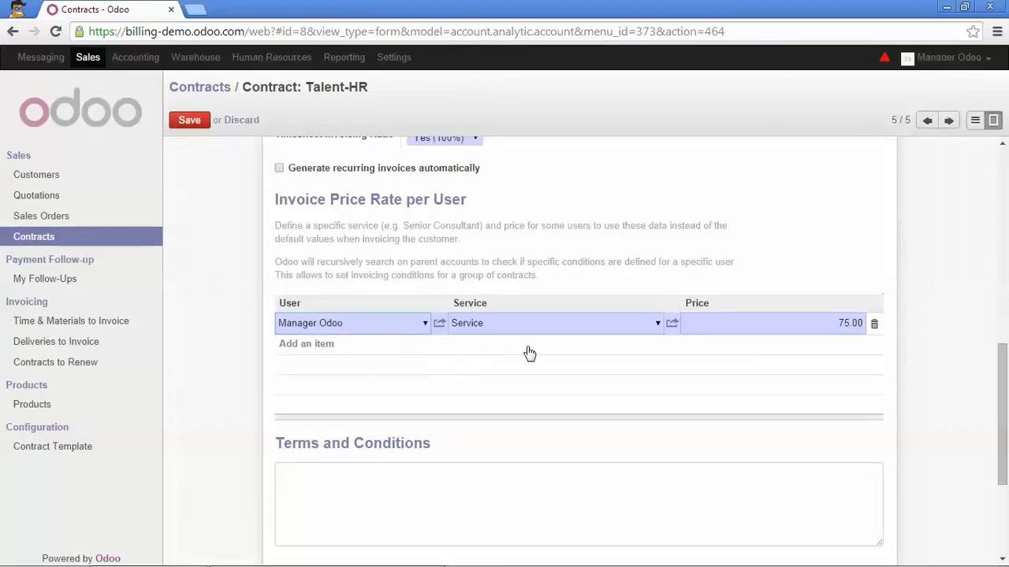
{"action": "left_click", "coordinate": [834, 323]}
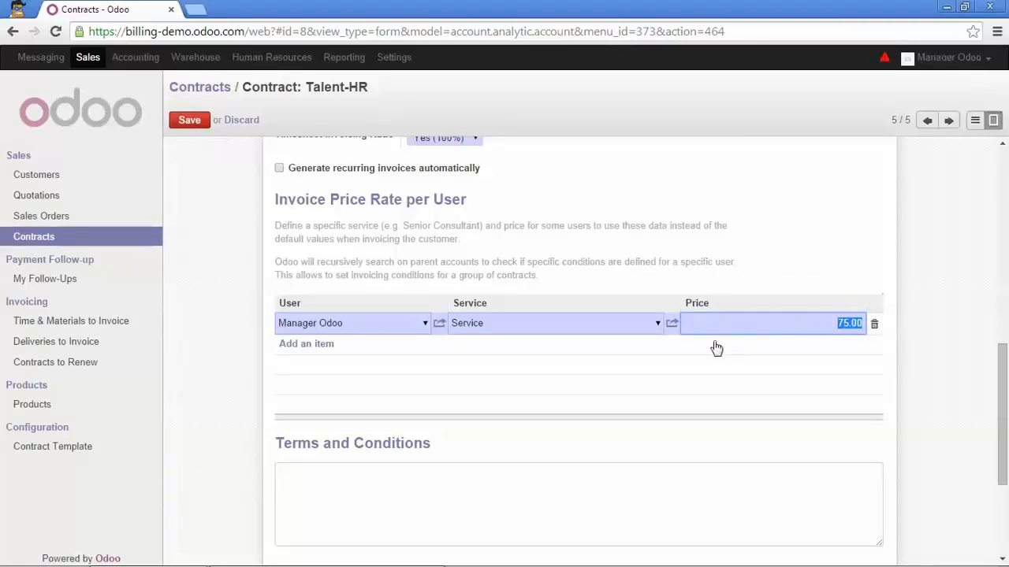
{"action": "type", "text": "1"}
{"action": "left_click", "coordinate": [657, 326]}
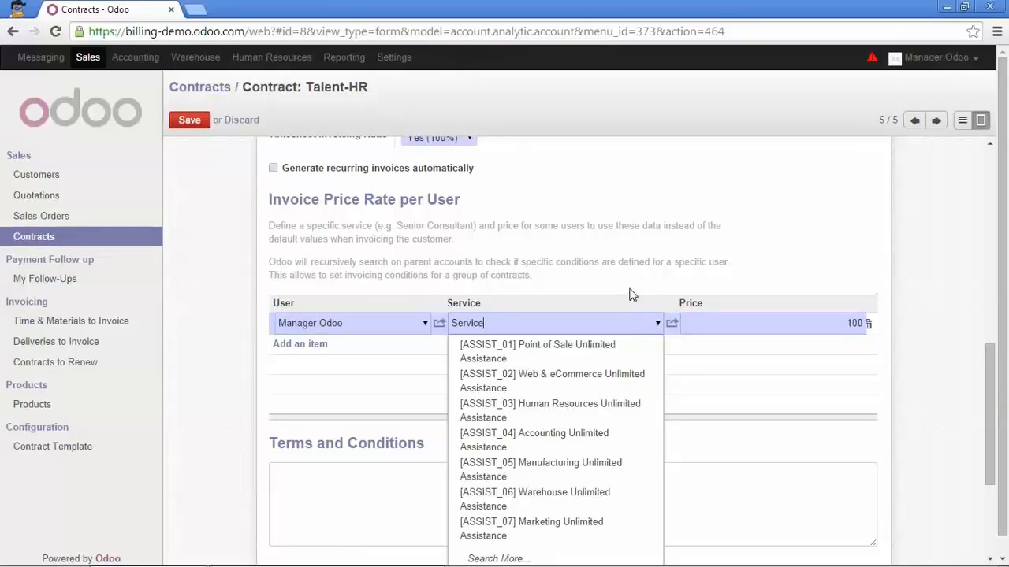
{"action": "left_click", "coordinate": [628, 304]}
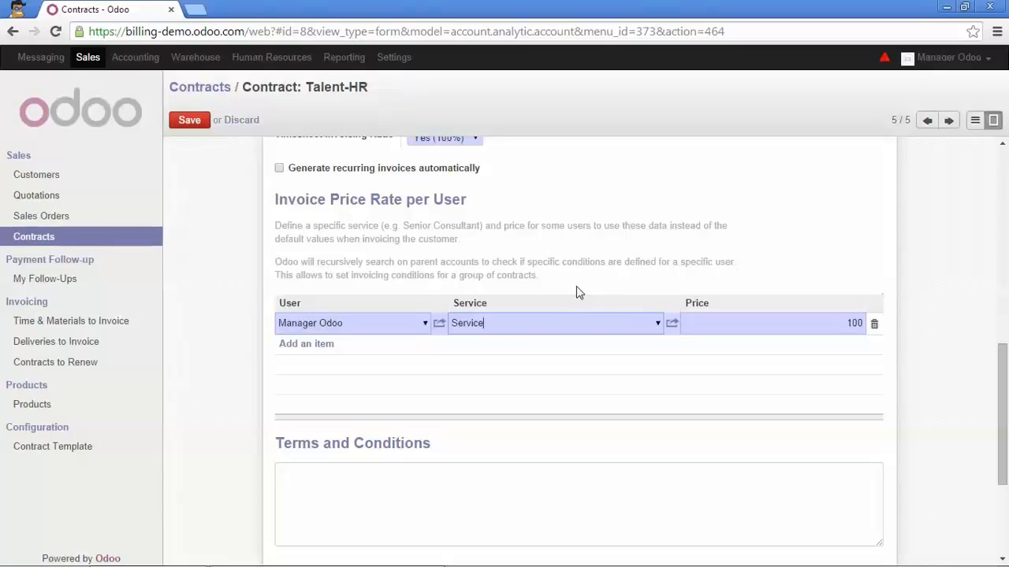
{"action": "left_click", "coordinate": [190, 122]}
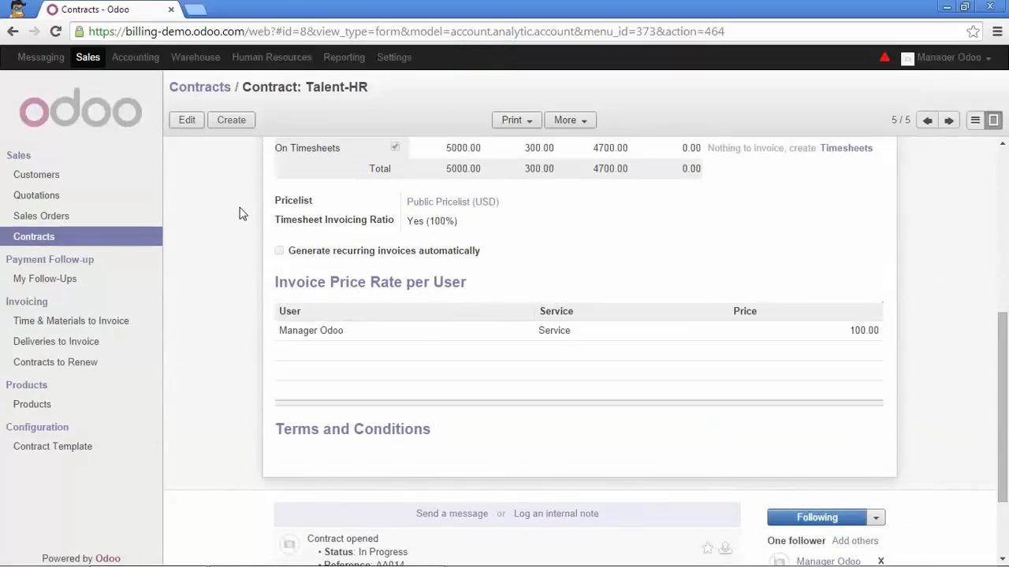
Record and save a new timesheet activity described "part 2" on the Talent-HR contract with a duration of 4 hours.
{"action": "left_click", "coordinate": [264, 60]}
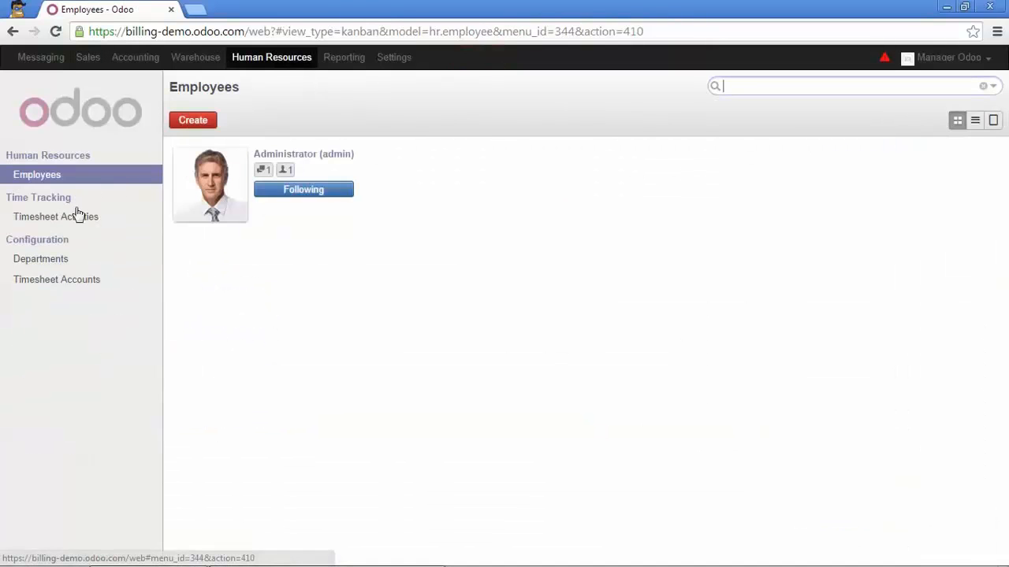
{"action": "left_click", "coordinate": [71, 217]}
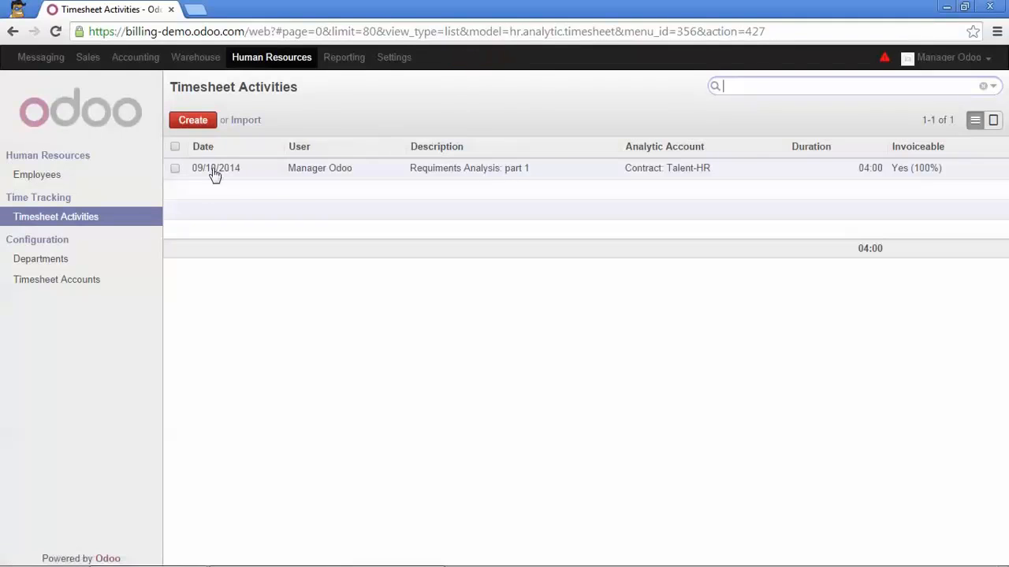
{"action": "left_click", "coordinate": [194, 122]}
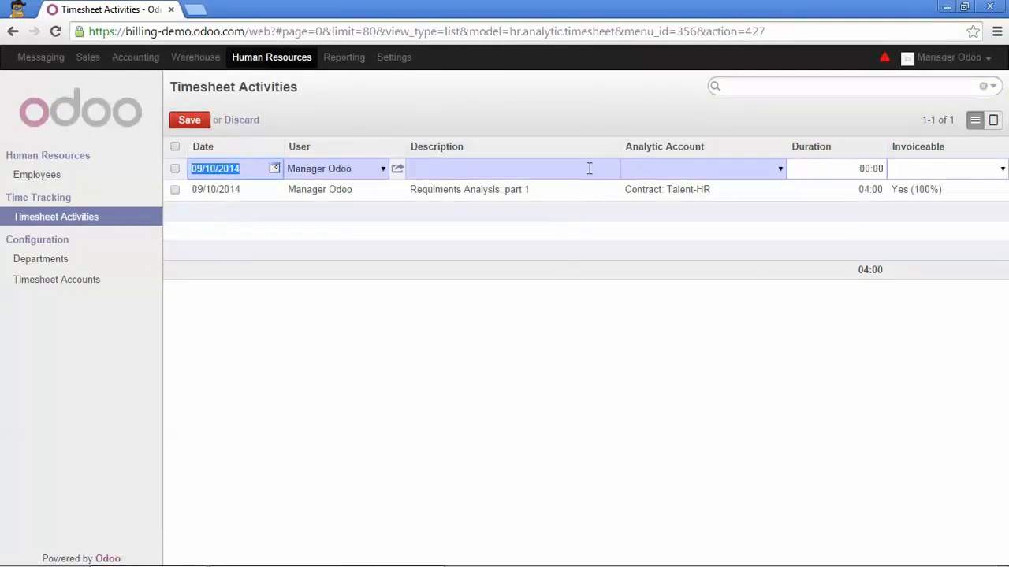
{"action": "left_click", "coordinate": [589, 167]}
{"action": "key", "text": "Caps_Lock"}
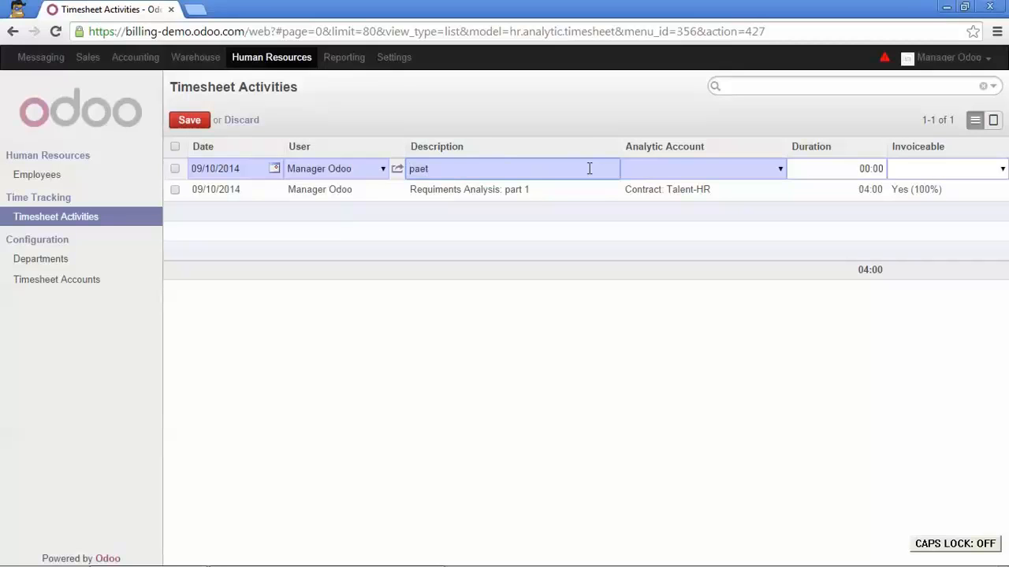
{"action": "left_click", "coordinate": [697, 169]}
{"action": "type", "text": "ta"}
{"action": "left_click", "coordinate": [683, 189]}
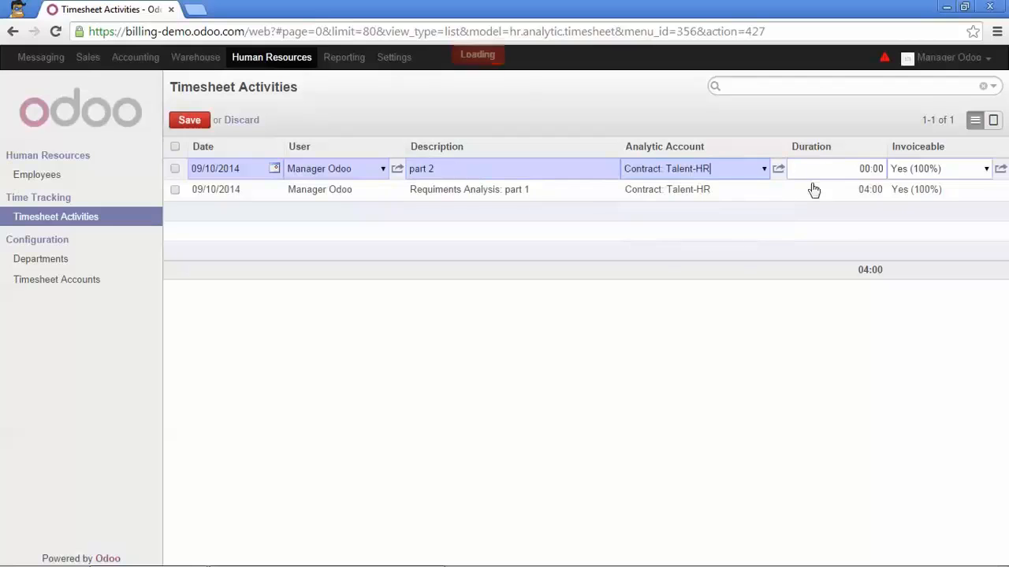
{"action": "key", "text": "Tab"}
{"action": "type", "text": "4"}
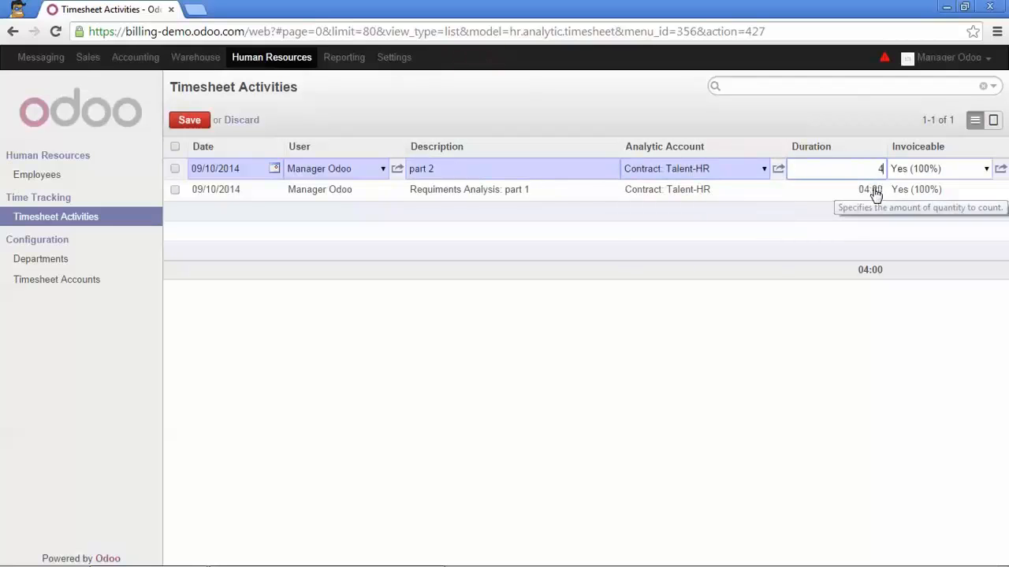
{"action": "left_click", "coordinate": [190, 120]}
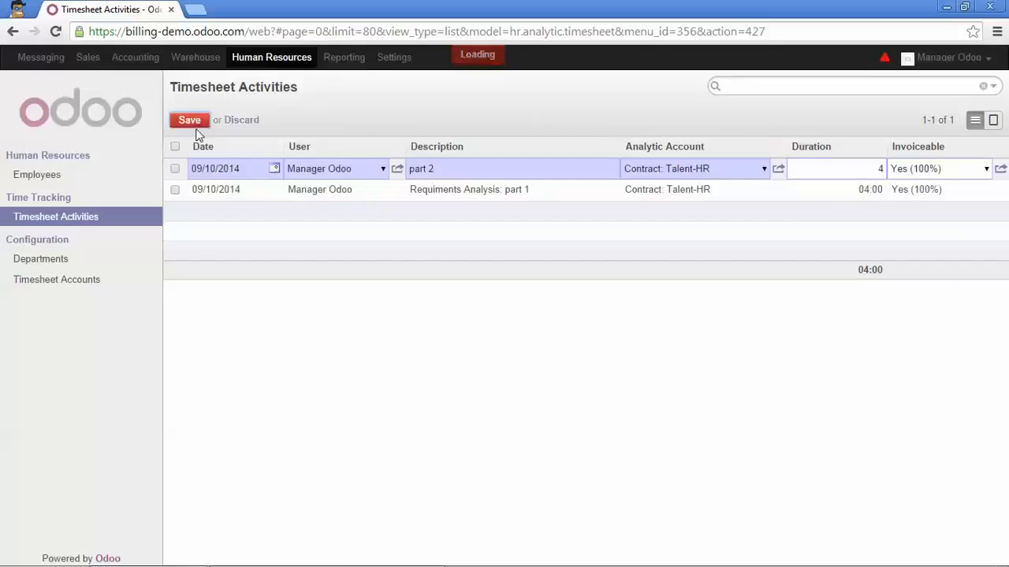
Open the Talent-HR sales contract and check its timesheet amounts to invoice and already invoiced.
{"action": "left_click", "coordinate": [89, 59]}
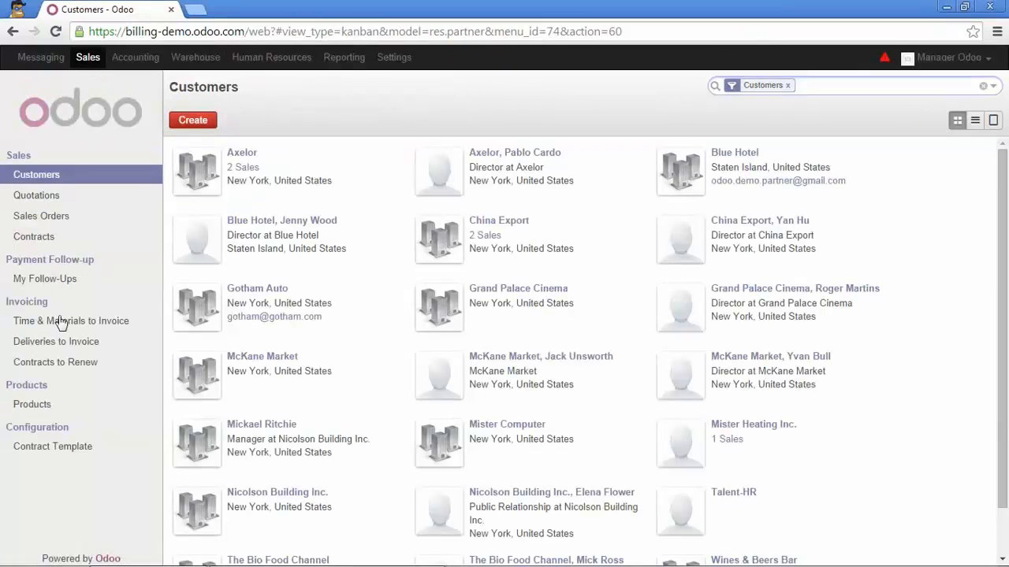
{"action": "left_click", "coordinate": [36, 237]}
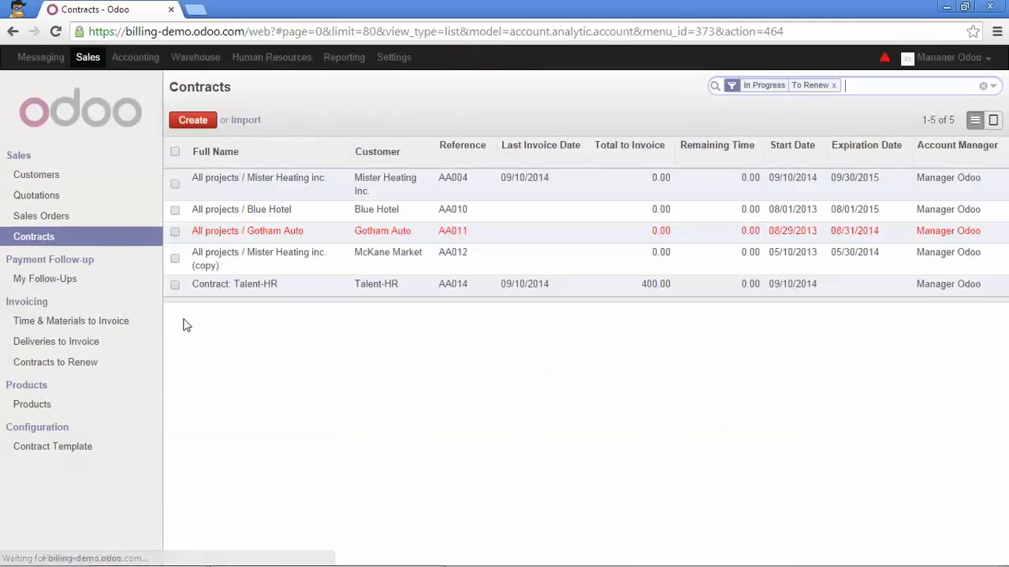
{"action": "left_click", "coordinate": [239, 286]}
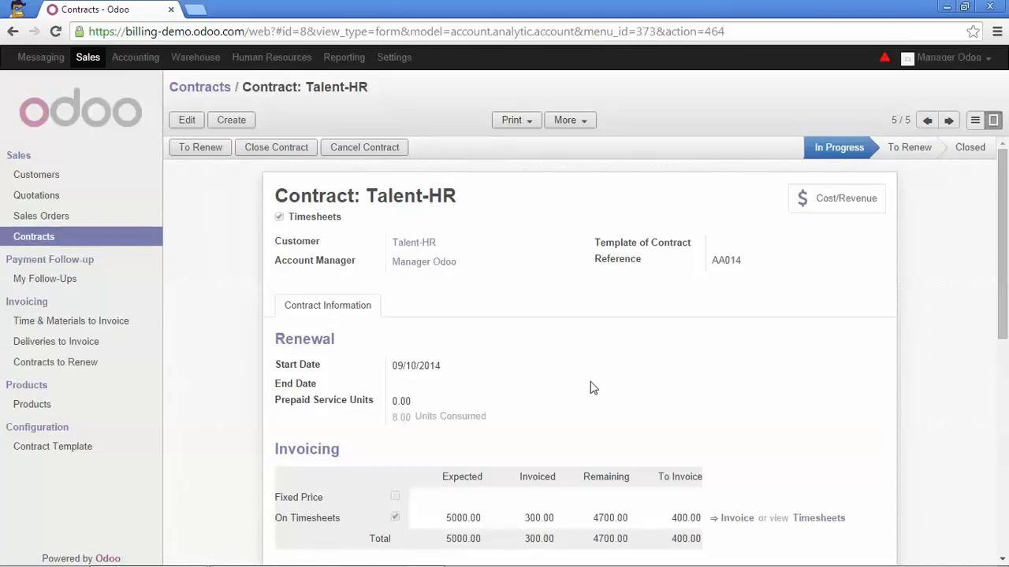
{"action": "scroll", "coordinate": [592, 387], "scroll_direction": "down", "scroll_amount": 2}
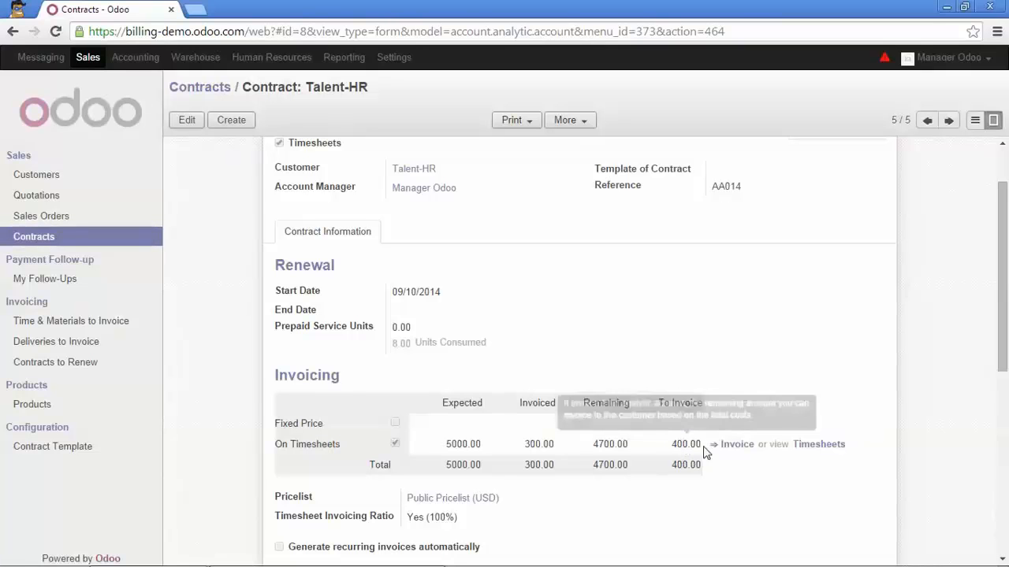
{"action": "mouse_move", "coordinate": [703, 452]}
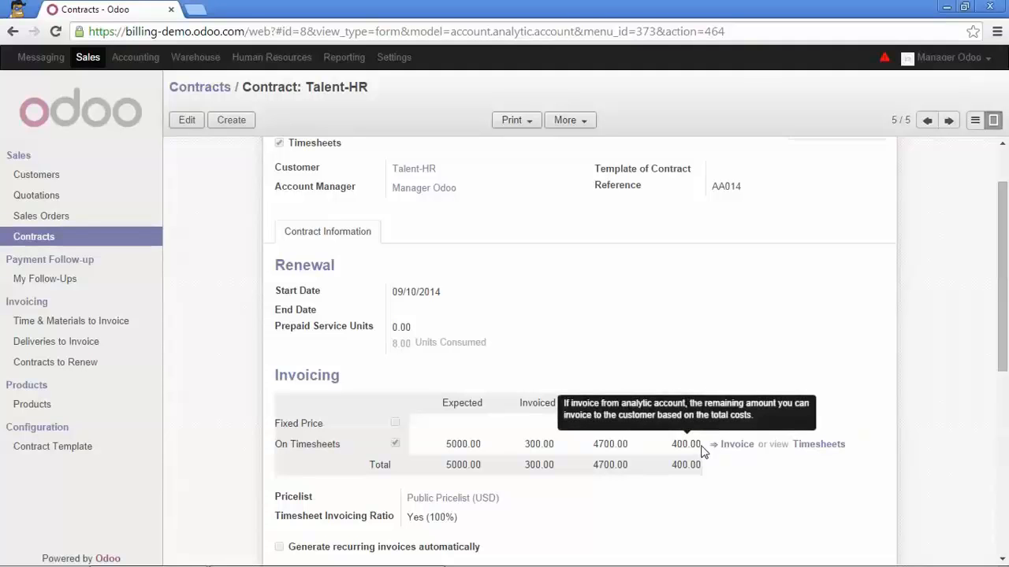
{"action": "mouse_move", "coordinate": [528, 446]}
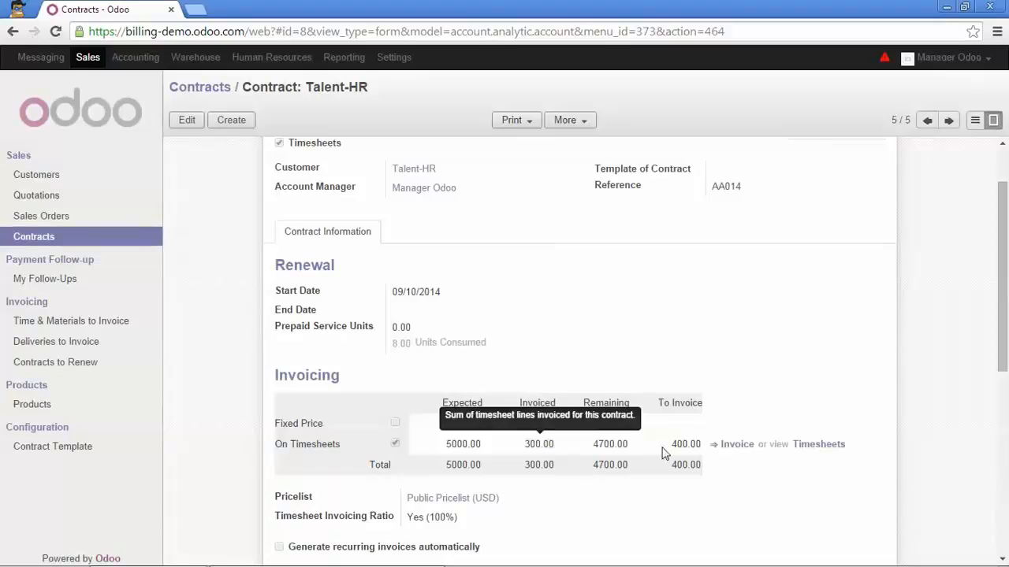
Create an invoice from the contract's "part 2" timesheet line and validate the draft invoice.
{"action": "left_click", "coordinate": [733, 445]}
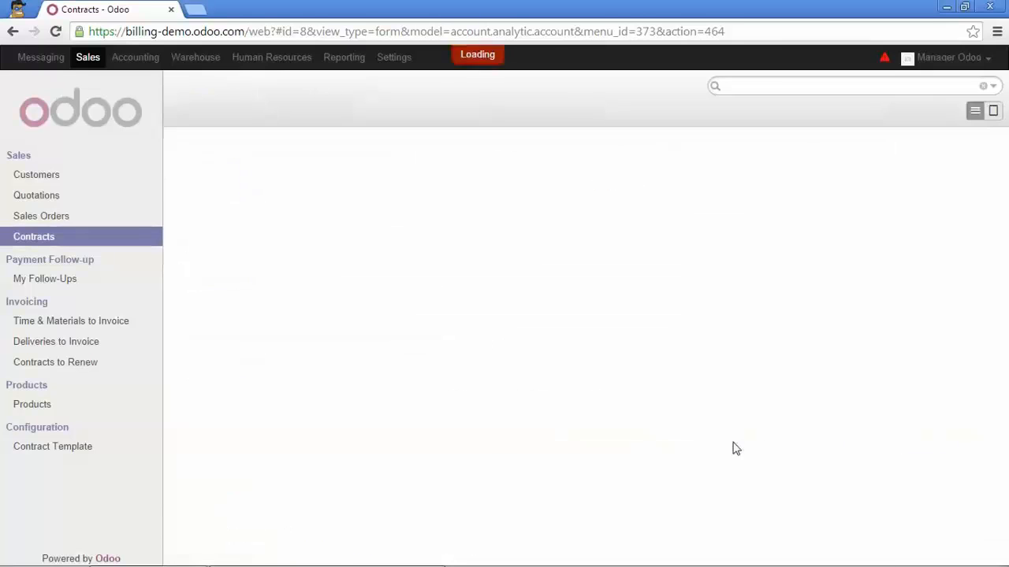
{"action": "left_click", "coordinate": [175, 176]}
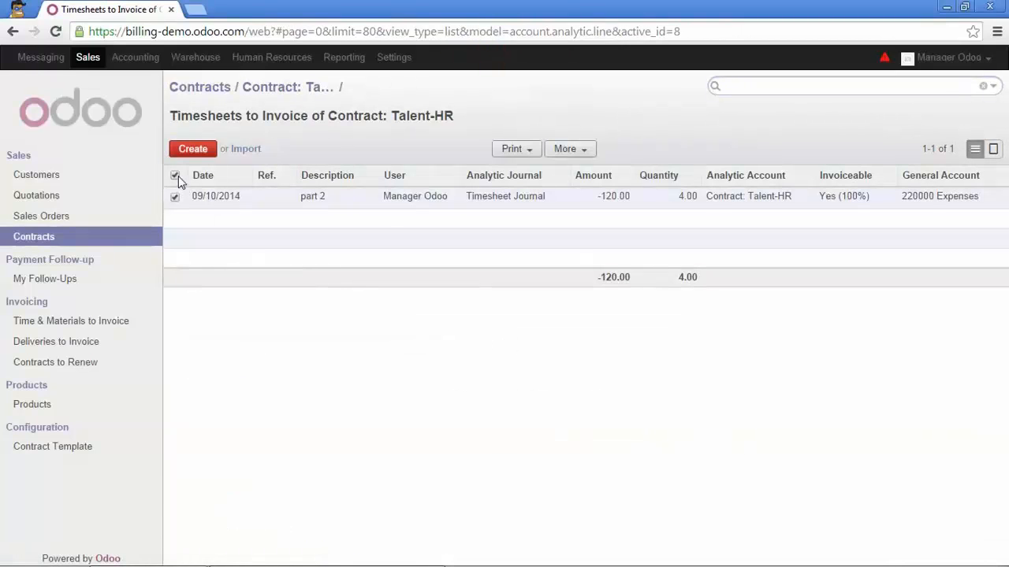
{"action": "left_click", "coordinate": [577, 150]}
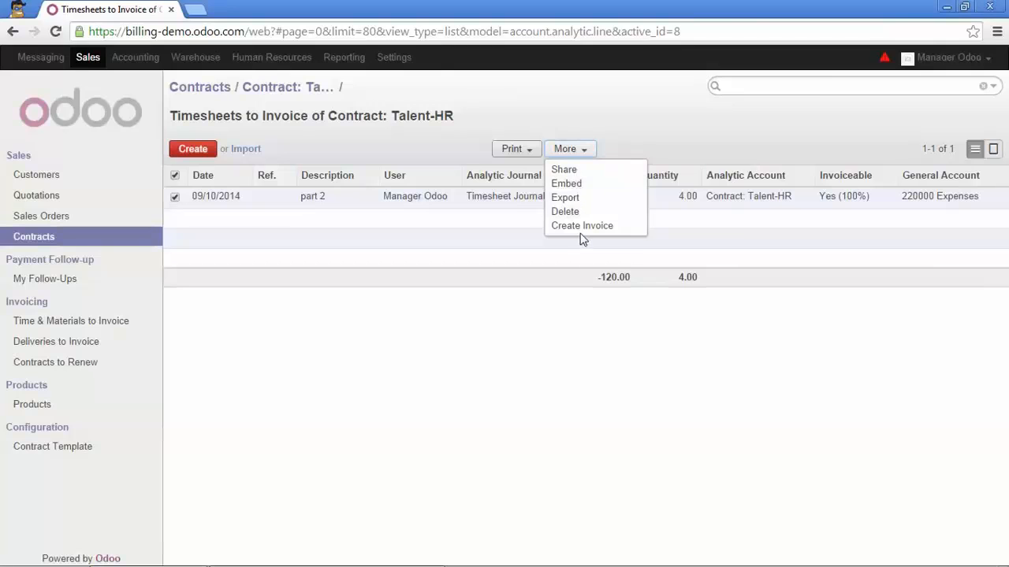
{"action": "left_click", "coordinate": [580, 227]}
{"action": "left_click", "coordinate": [265, 342]}
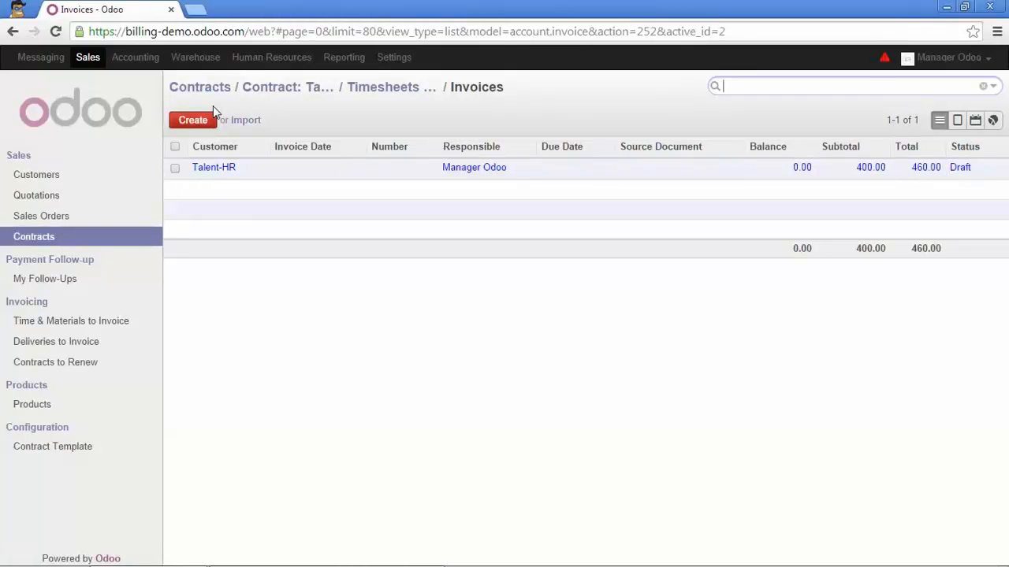
{"action": "left_click", "coordinate": [212, 170]}
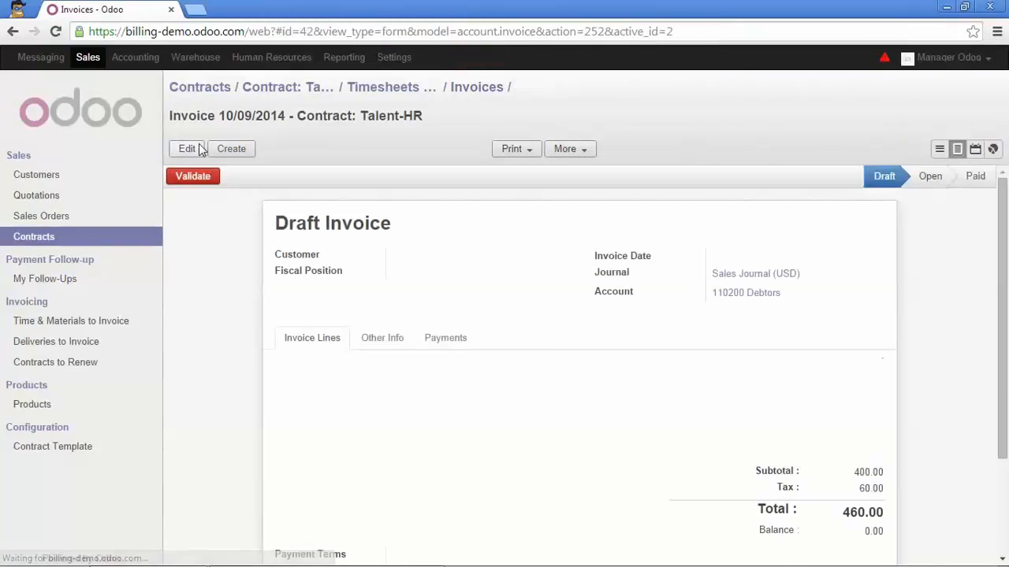
{"action": "left_click", "coordinate": [197, 175]}
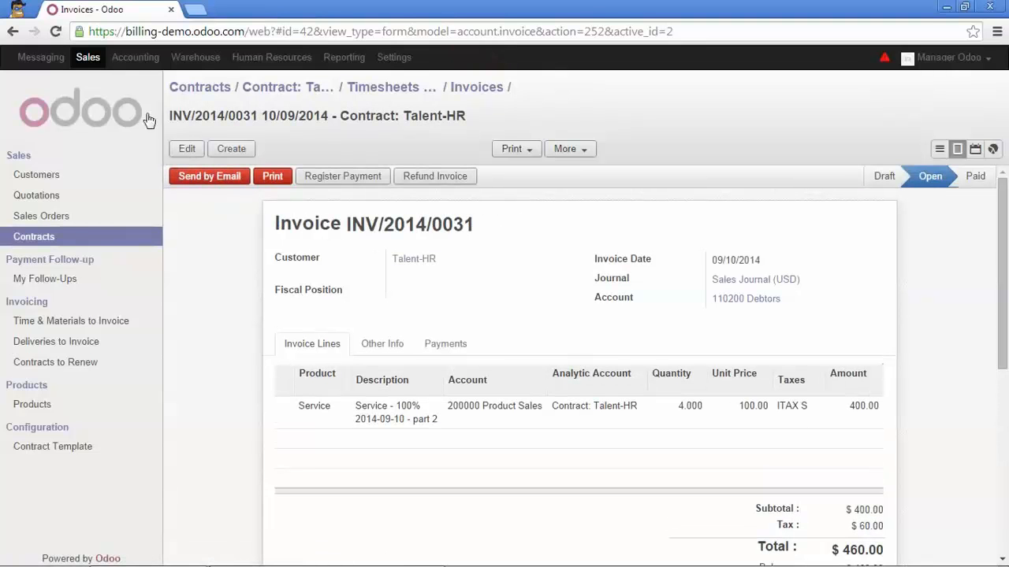
Return to the Talent-HR contract and review the invoiced and remaining amounts in its Invoicing section.
{"action": "left_click", "coordinate": [89, 56]}
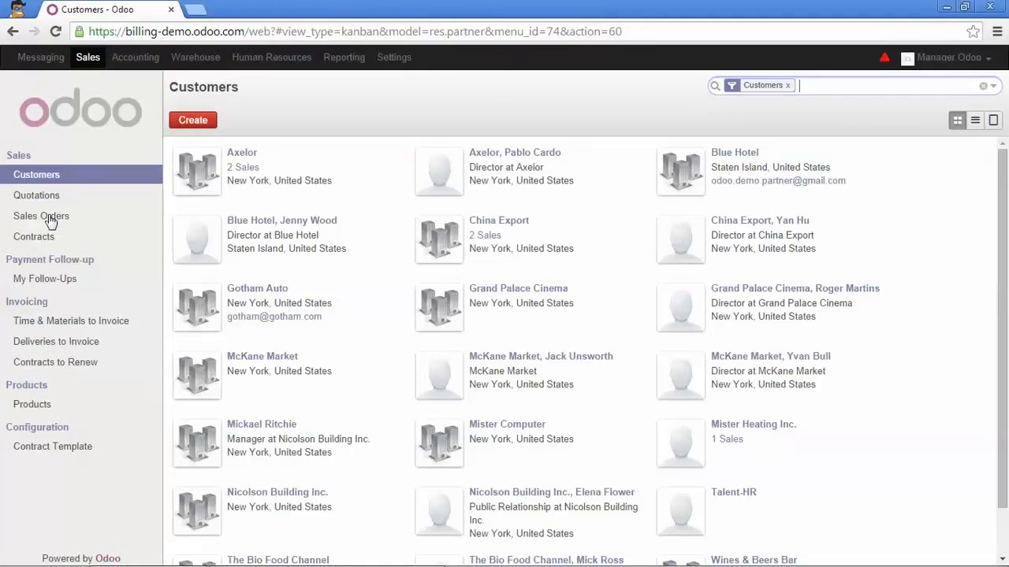
{"action": "left_click", "coordinate": [47, 244]}
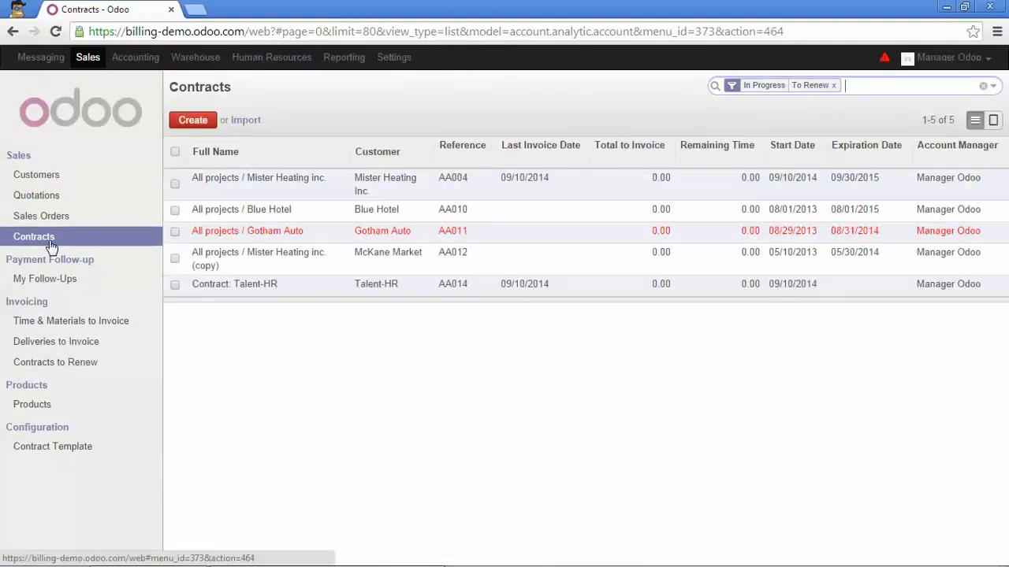
{"action": "left_click", "coordinate": [251, 288]}
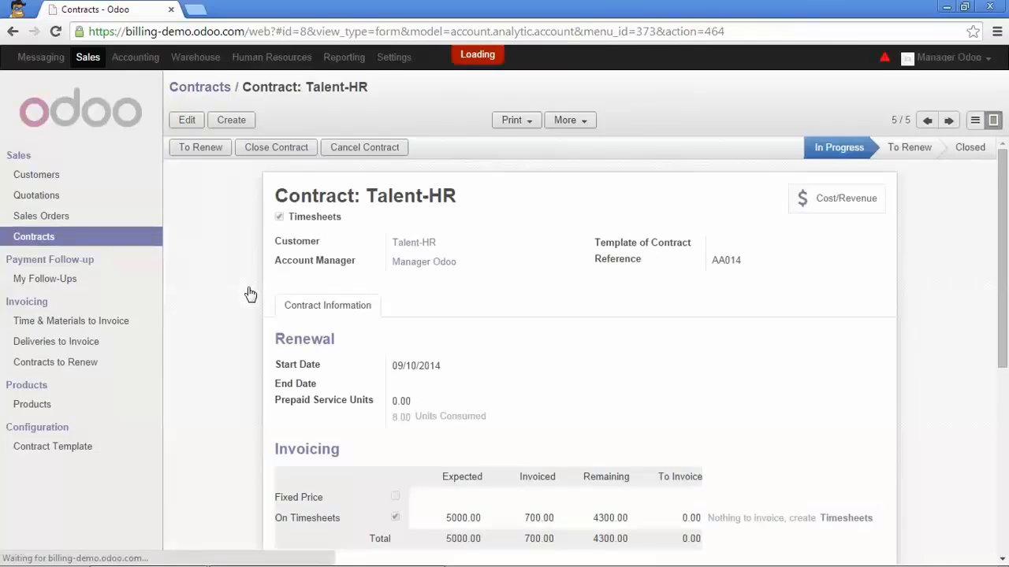
{"action": "scroll", "coordinate": [382, 268], "scroll_direction": "down", "scroll_amount": 1}
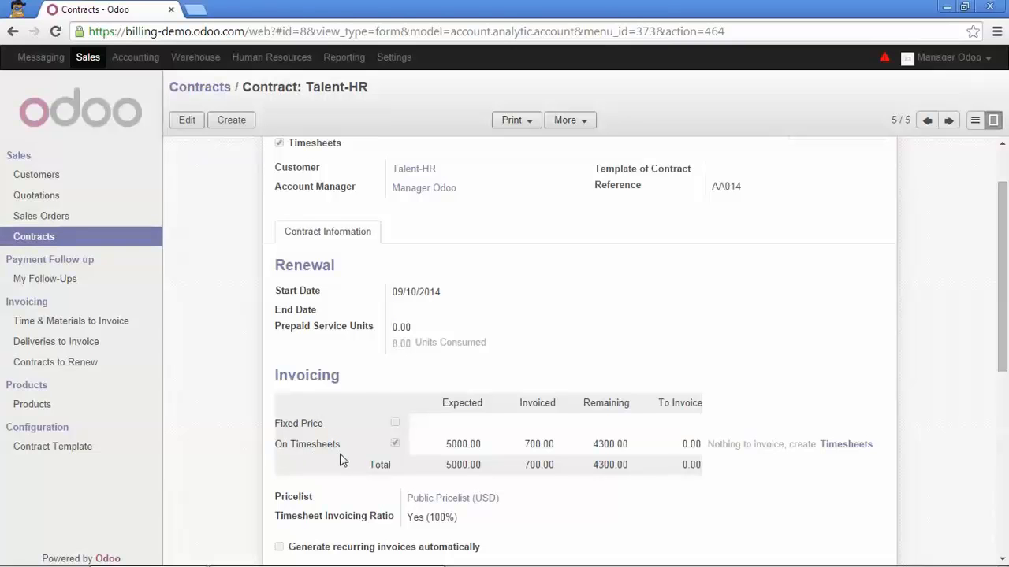
Open the Talent-HR contract for editing and enable Fixed Price invoicing alongside On Timesheets.
{"action": "left_click", "coordinate": [185, 122]}
{"action": "scroll", "coordinate": [347, 379], "scroll_direction": "down", "scroll_amount": 1}
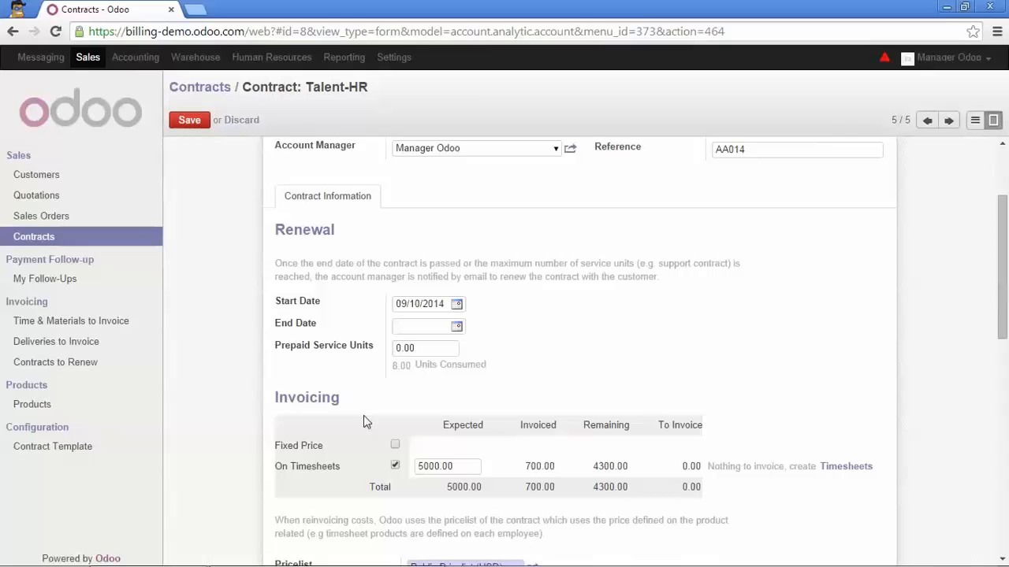
{"action": "left_click", "coordinate": [394, 447]}
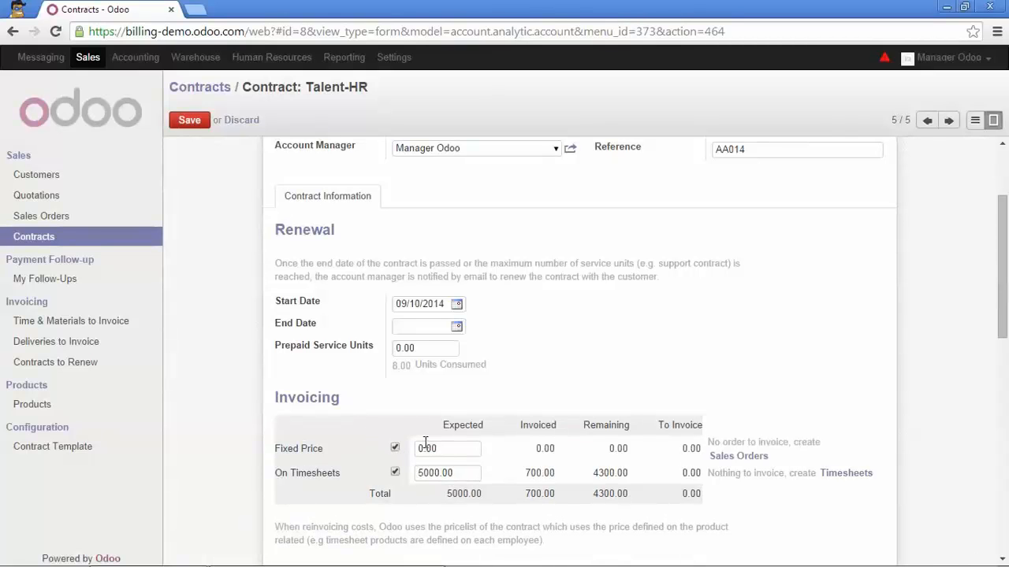
{"action": "mouse_move", "coordinate": [425, 444]}
Set the contract's Prepaid Service Units to 8 and check the units remaining.
{"action": "mouse_move", "coordinate": [309, 355]}
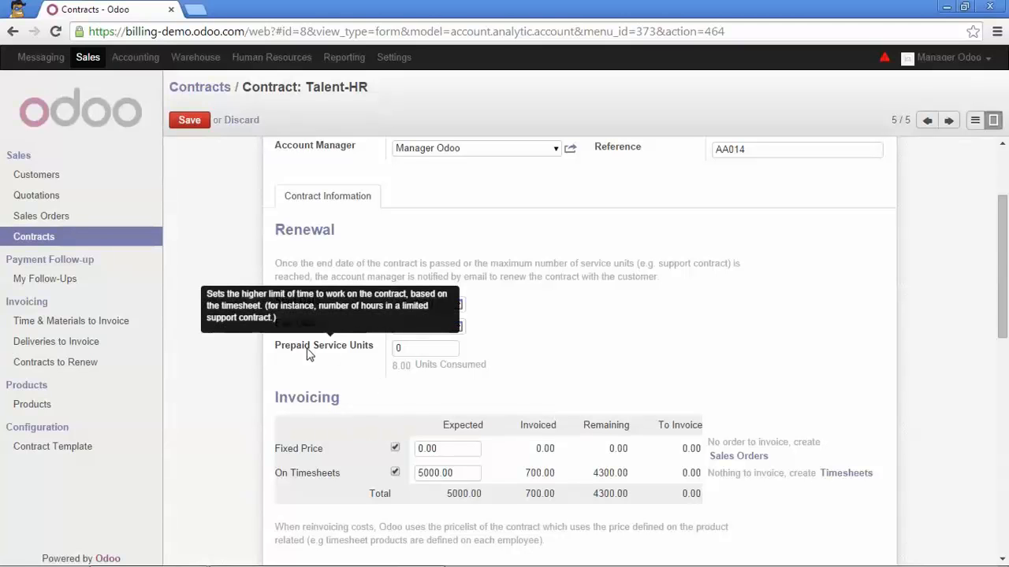
{"action": "left_click", "coordinate": [417, 349]}
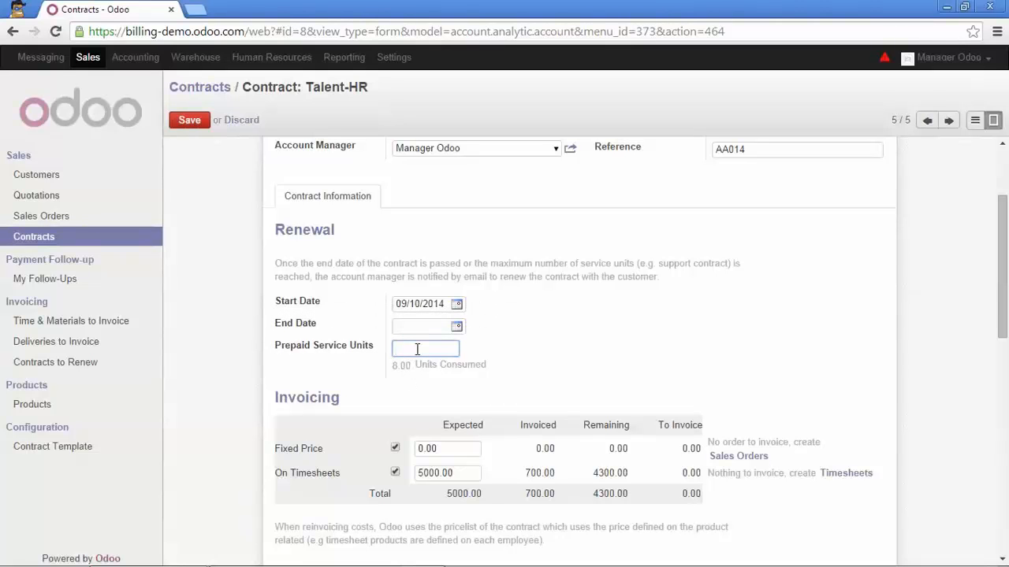
{"action": "left_click", "coordinate": [521, 392]}
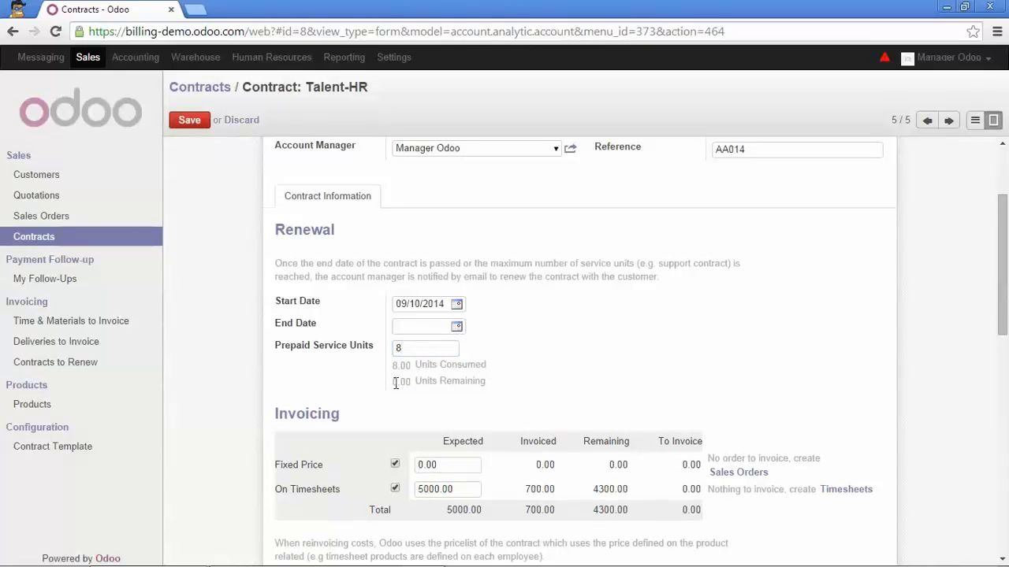
{"action": "double_click", "coordinate": [394, 385]}
{"action": "scroll", "coordinate": [418, 381], "scroll_direction": "up", "scroll_amount": 3}
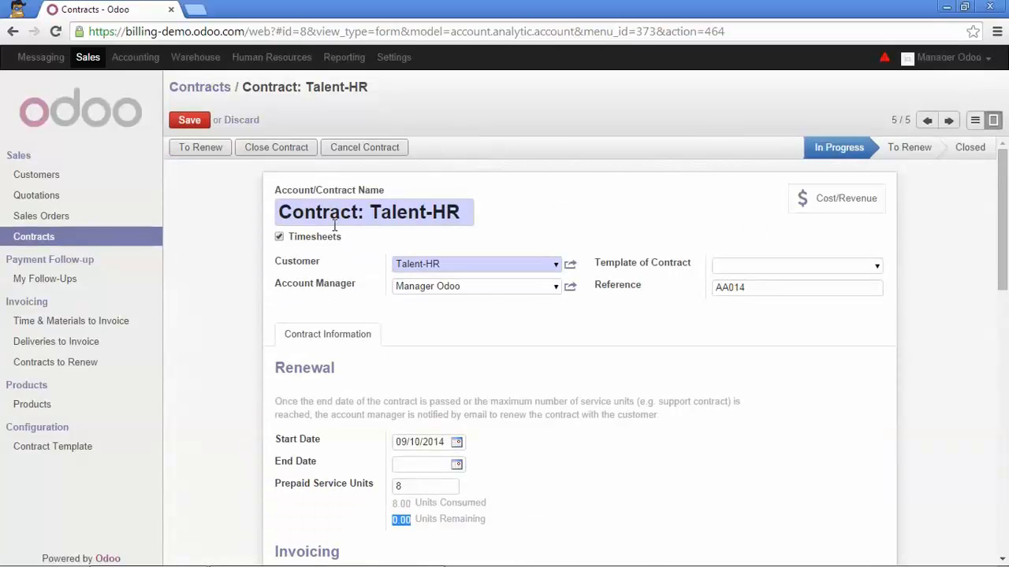